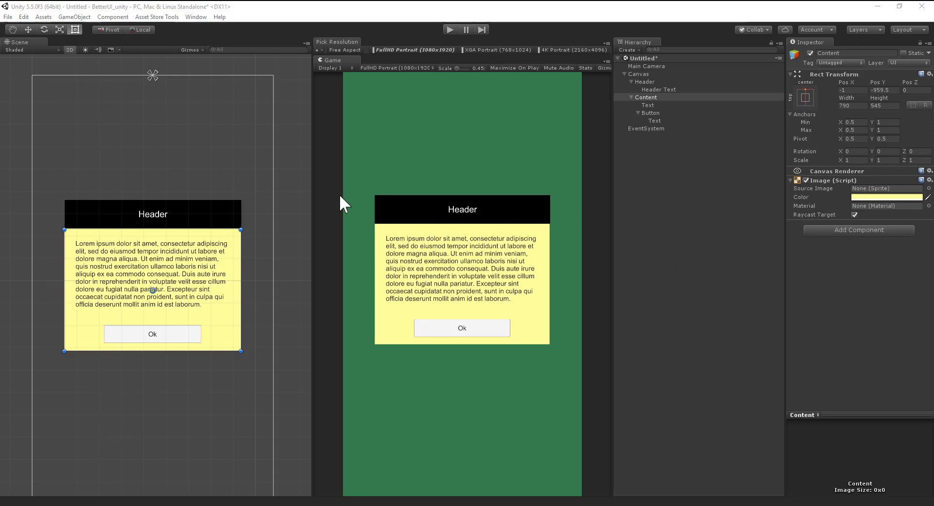
Step: Recentre the popup and preview it at XGA, 4K, then FullHD Portrait
{"action": "middle_click_drag", "start_coordinate": [223, 165], "coordinate": [245, 227]}
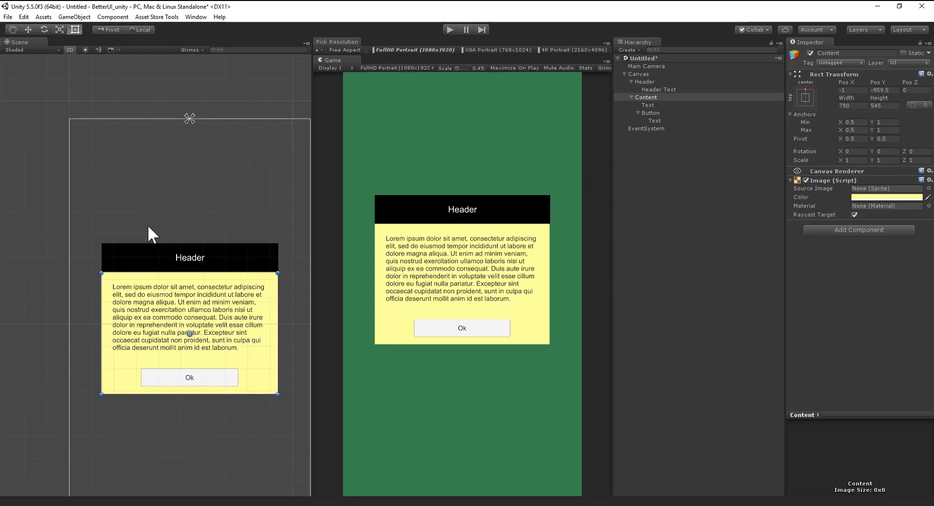
{"action": "mouse_move", "coordinate": [236, 282]}
{"action": "middle_mouse_down"}
{"action": "mouse_move", "coordinate": [235, 310]}
{"action": "mouse_move", "coordinate": [234, 280]}
{"action": "mouse_move", "coordinate": [222, 272]}
{"action": "middle_mouse_up"}
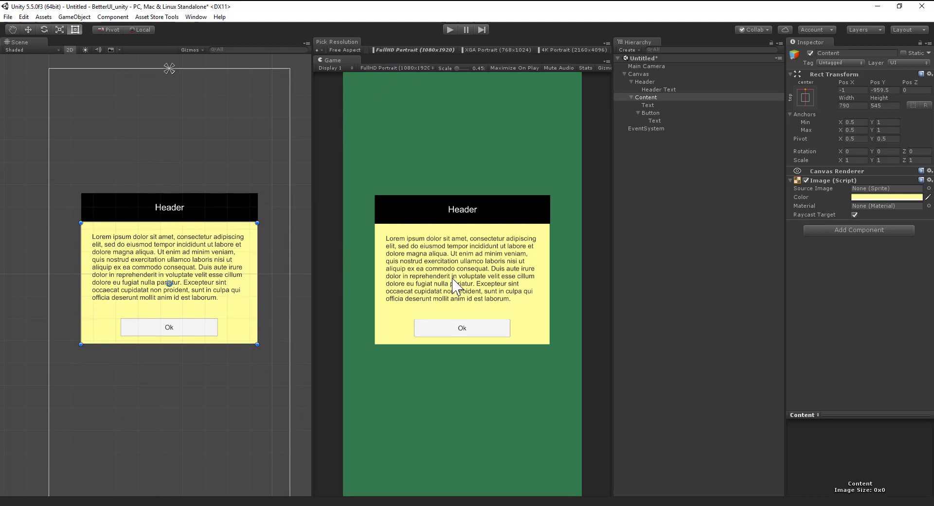
{"action": "left_click", "coordinate": [484, 50]}
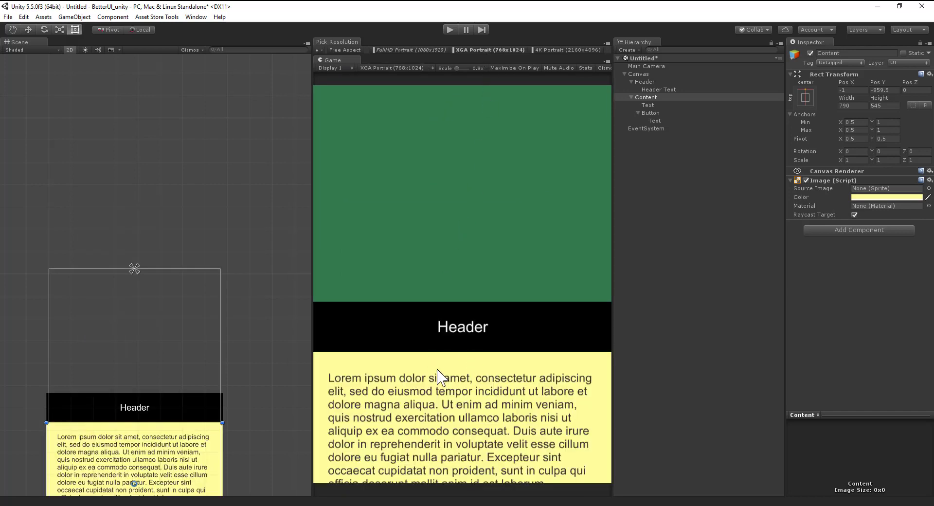
{"action": "left_click", "coordinate": [548, 50]}
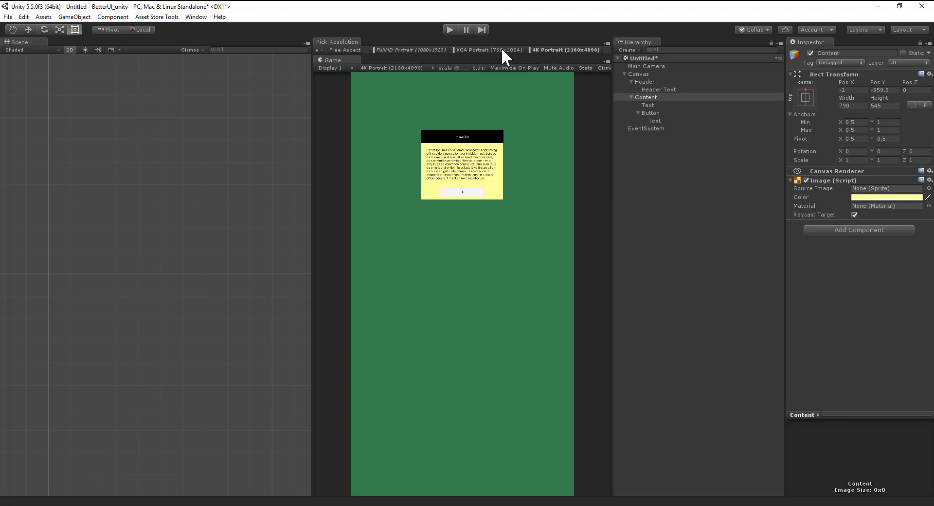
{"action": "left_click", "coordinate": [502, 51]}
{"action": "left_click", "coordinate": [543, 50]}
{"action": "left_click", "coordinate": [426, 50]}
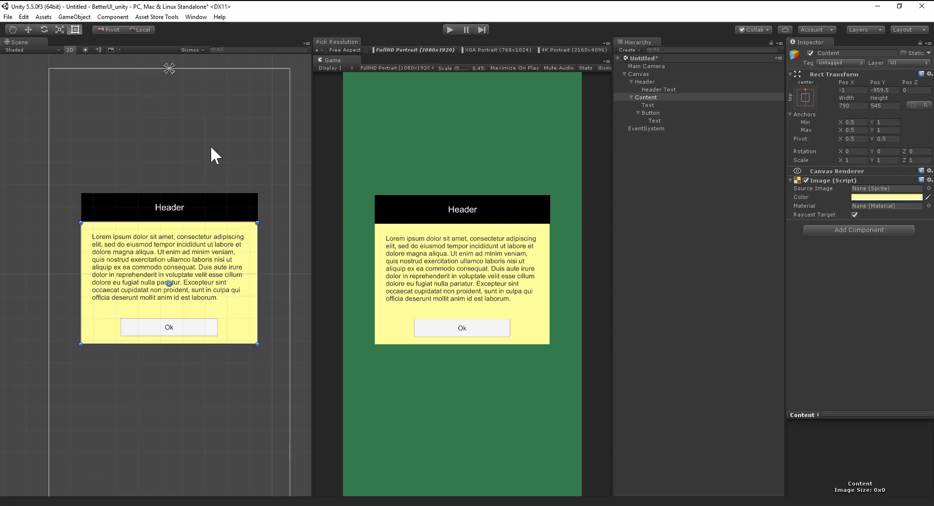
Step: Collapse the Header and Content branches in the Hierarchy, leaving Header selected
{"action": "left_click", "coordinate": [256, 209]}
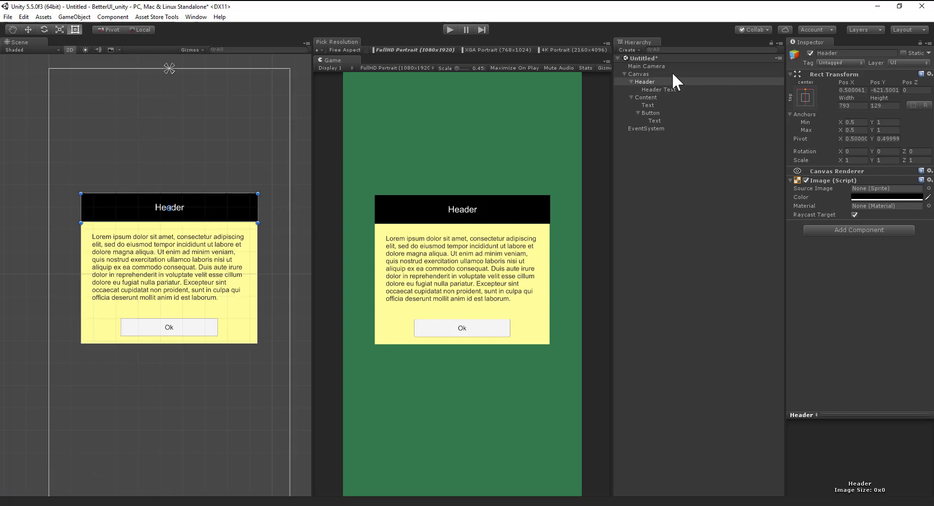
{"action": "left_click", "coordinate": [631, 81]}
{"action": "left_click", "coordinate": [631, 82]}
{"action": "left_click", "coordinate": [631, 90]}
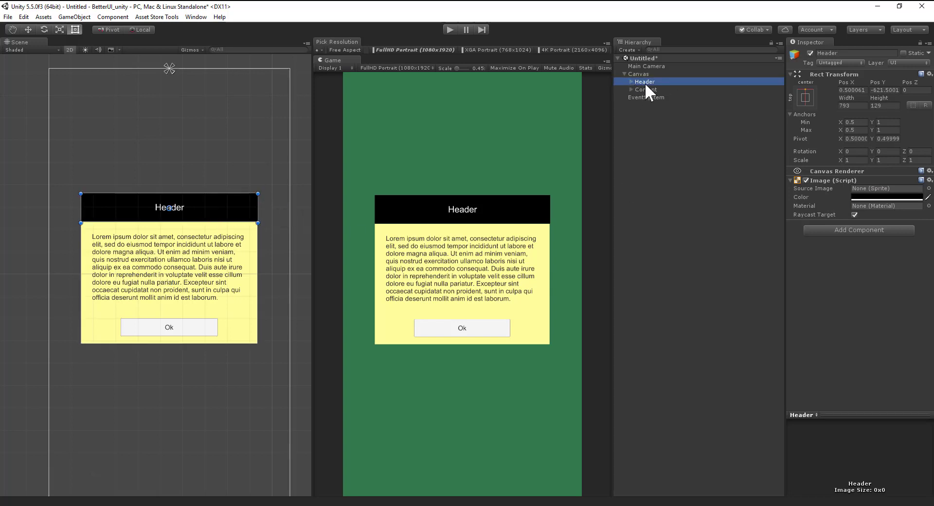
{"action": "left_click", "coordinate": [645, 90]}
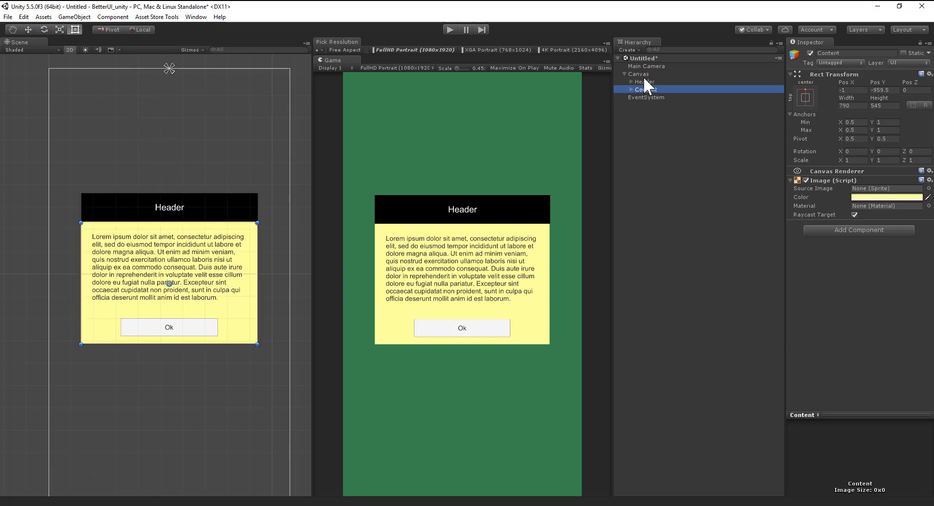
{"action": "left_click", "coordinate": [642, 81]}
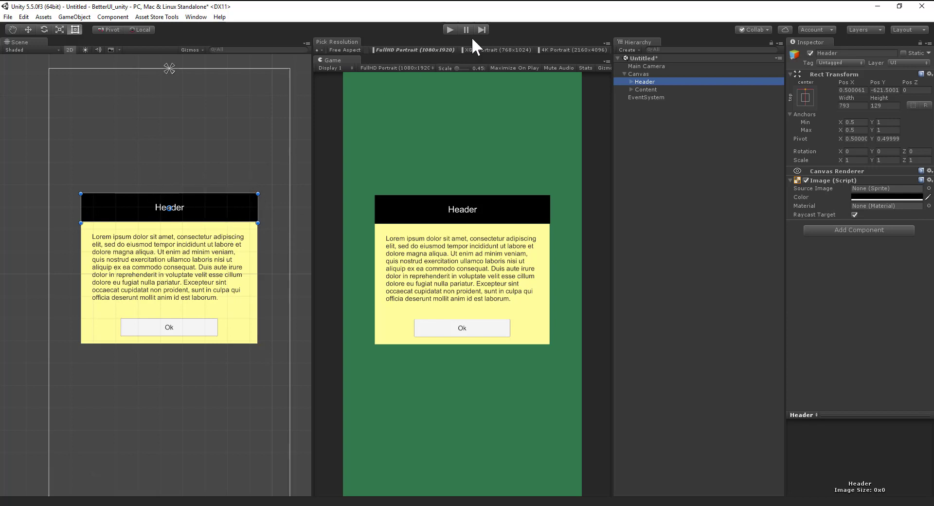
{"action": "left_click", "coordinate": [564, 50]}
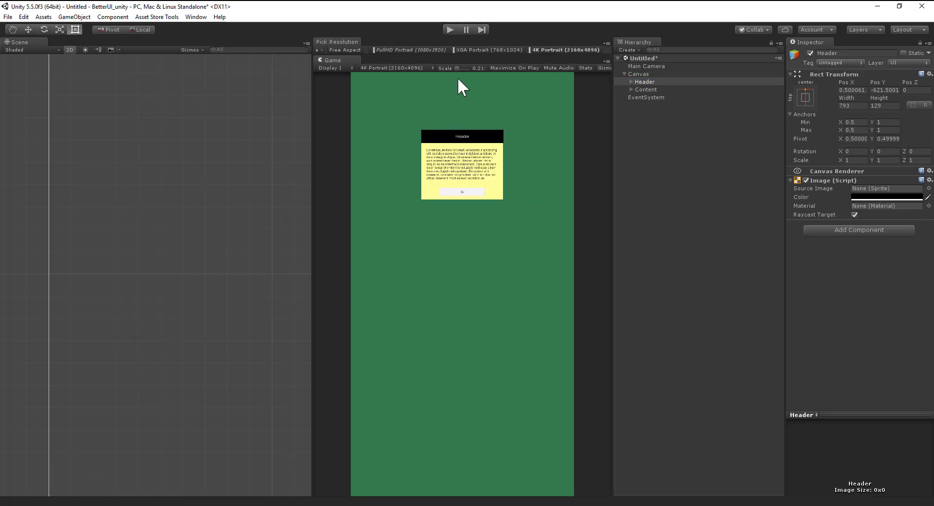
{"action": "left_click", "coordinate": [437, 50]}
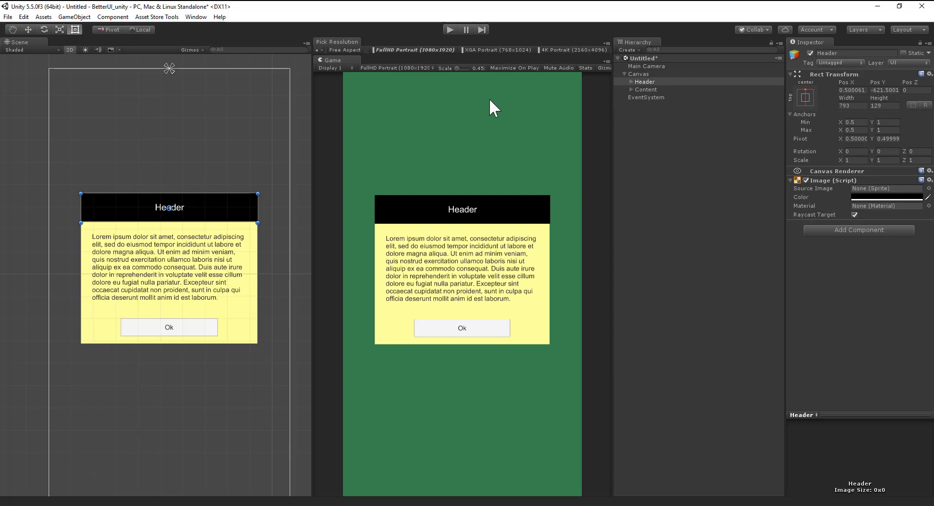
{"action": "left_click", "coordinate": [549, 49]}
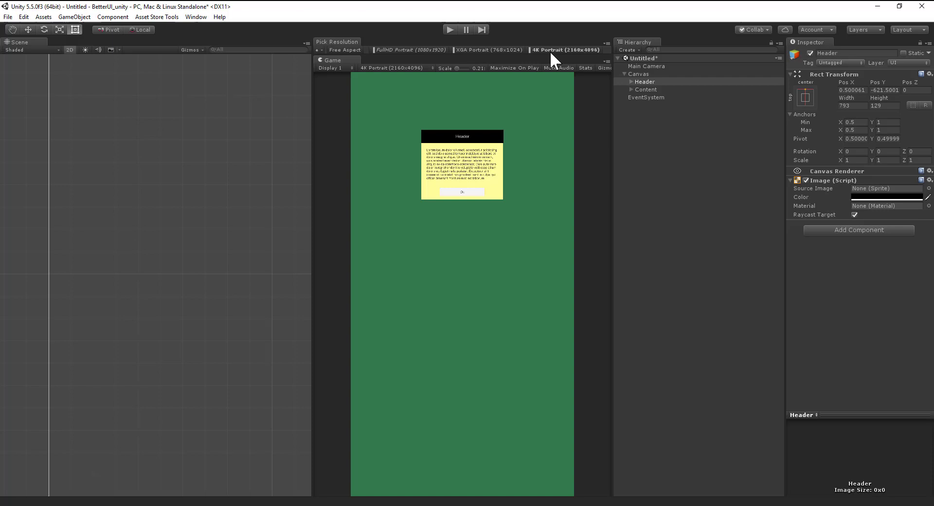
{"action": "left_click", "coordinate": [497, 53]}
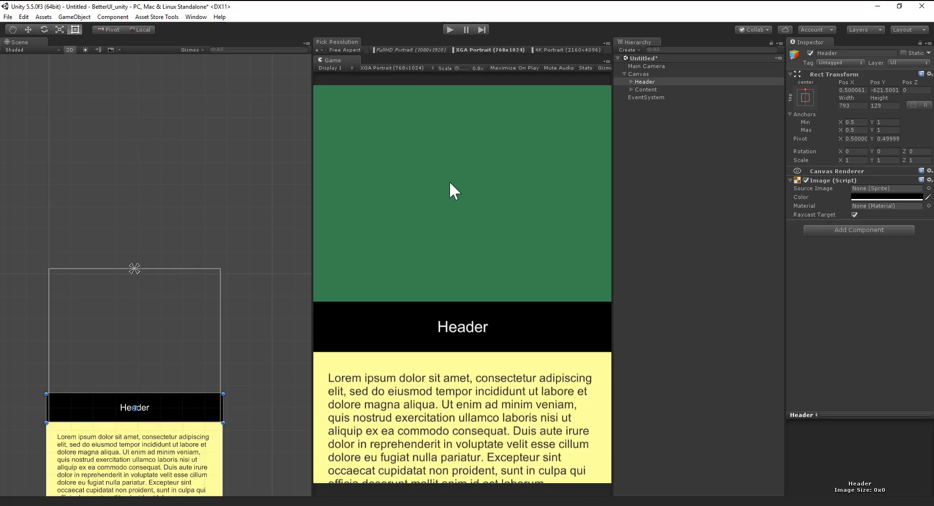
{"action": "left_click", "coordinate": [403, 49]}
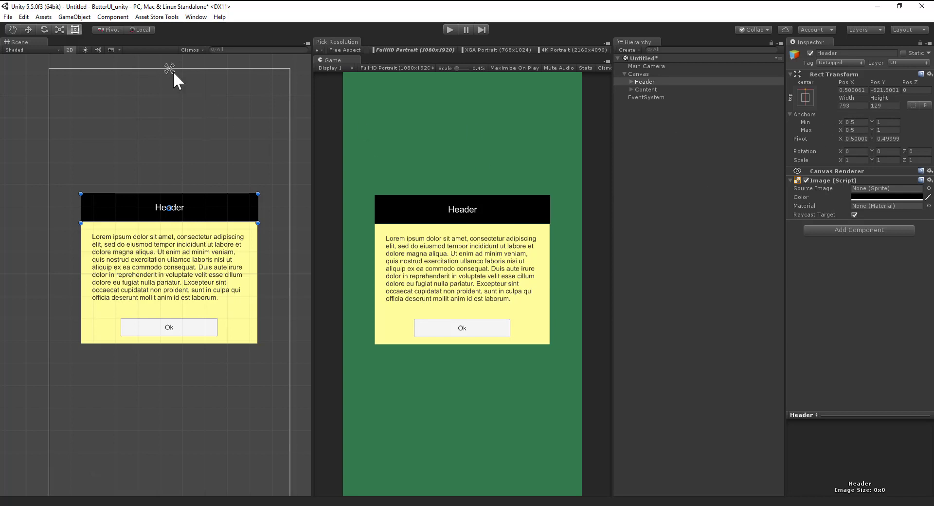
Step: Drag the Header's anchor handles onto its corners, giving min 0.136/0.644 and max 0.866/0.711
{"action": "left_click_drag", "start_coordinate": [174, 71], "coordinate": [172, 223]}
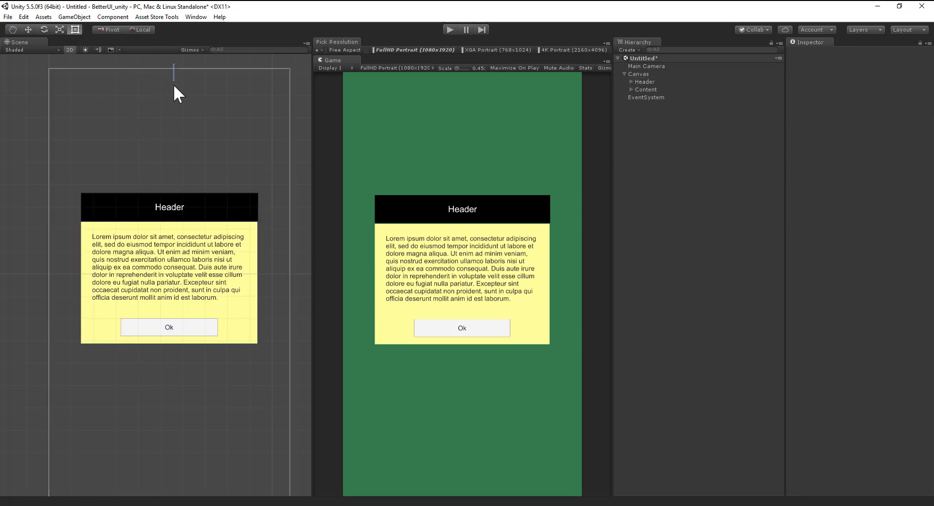
{"action": "left_click", "coordinate": [200, 213]}
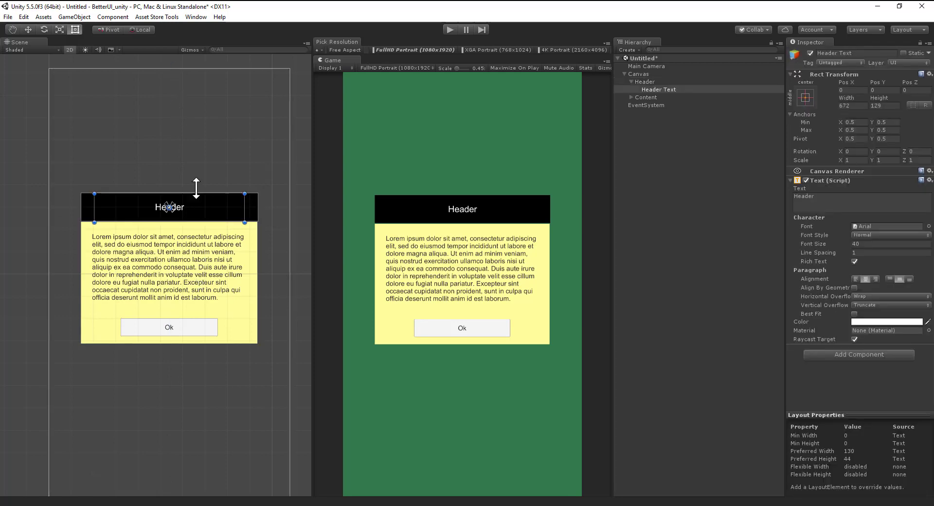
{"action": "left_click", "coordinate": [247, 207]}
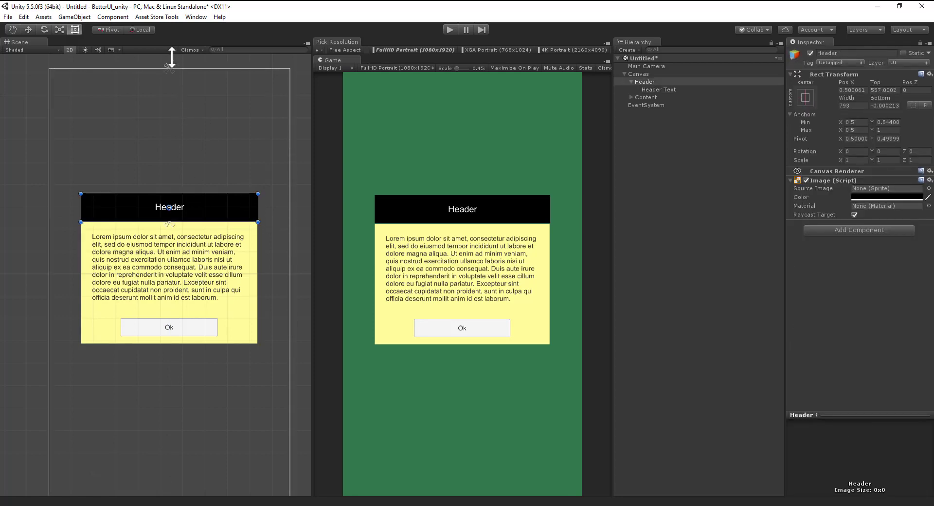
{"action": "middle_click_drag", "start_coordinate": [177, 64], "coordinate": [179, 85]}
{"action": "left_click", "coordinate": [179, 86]}
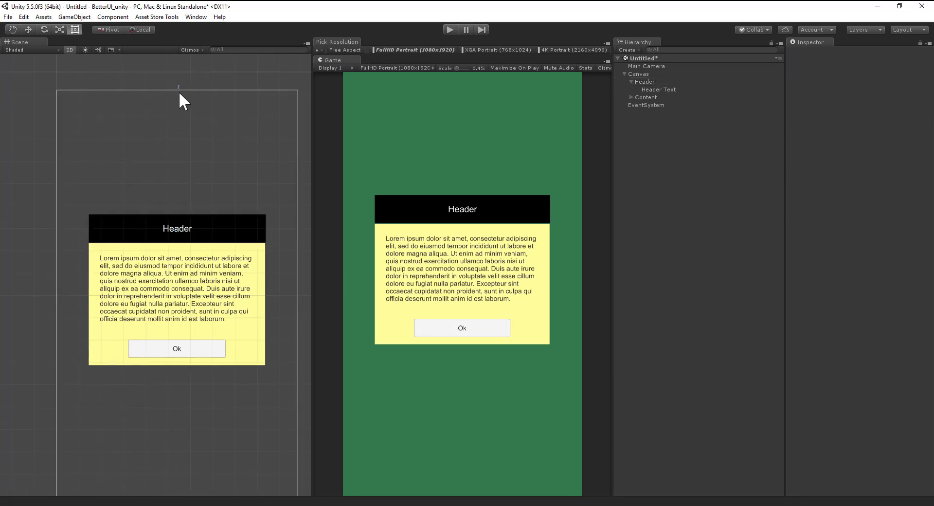
{"action": "left_click", "coordinate": [248, 233]}
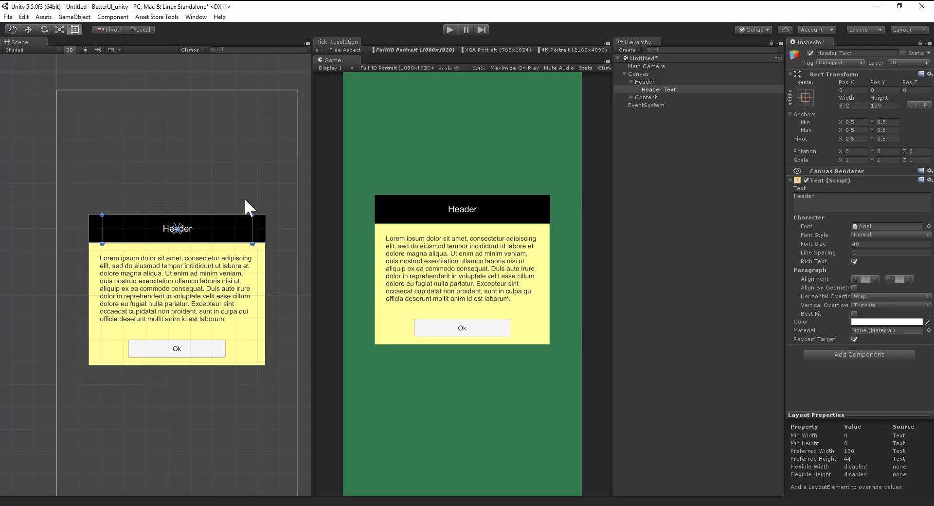
{"action": "left_click", "coordinate": [262, 227]}
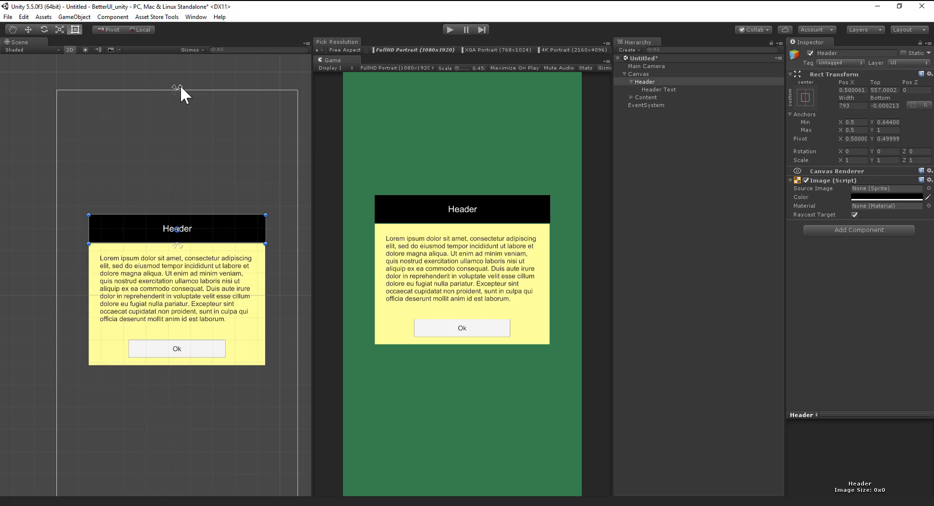
{"action": "left_click_drag", "start_coordinate": [180, 86], "coordinate": [268, 209]}
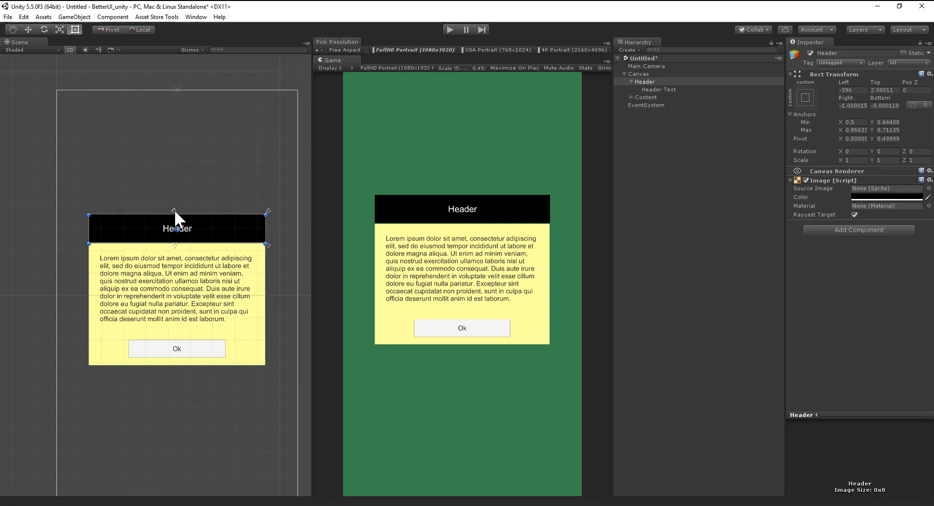
{"action": "left_click_drag", "start_coordinate": [174, 210], "coordinate": [88, 211]}
{"action": "scroll", "coordinate": [94, 236], "scroll_direction": "up", "scroll_amount": 2}
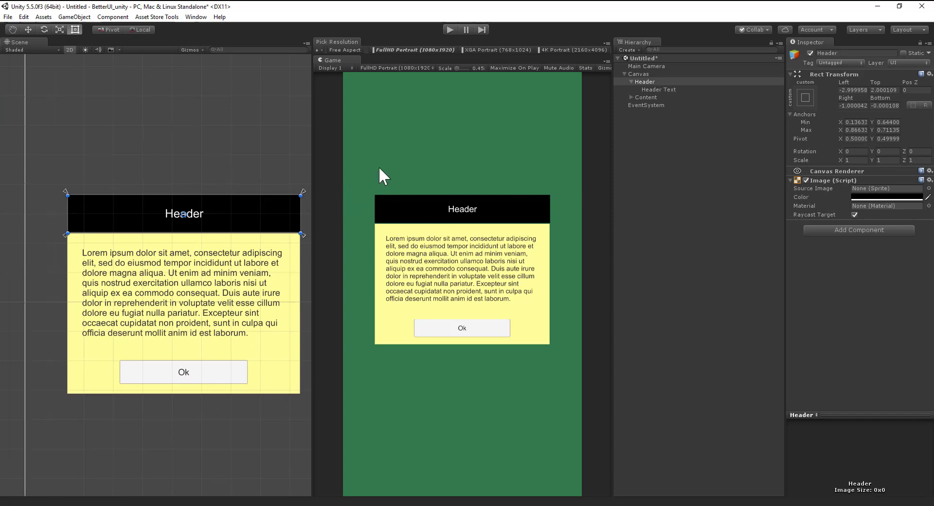
Step: Check the anchored Header at XGA, 4K and FullHD Portrait, then zoom out to the canvas outline
{"action": "left_click", "coordinate": [485, 50]}
{"action": "left_click", "coordinate": [557, 48]}
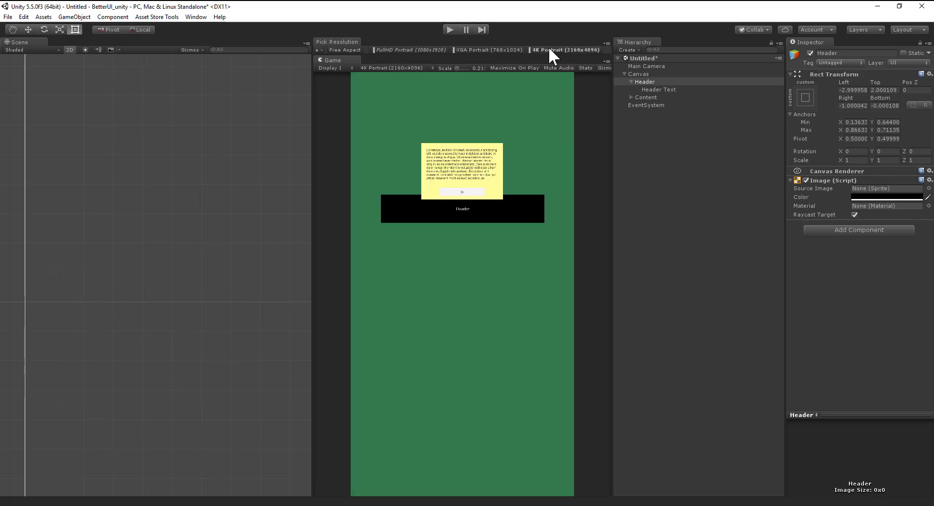
{"action": "left_click", "coordinate": [481, 50]}
{"action": "left_click", "coordinate": [401, 49]}
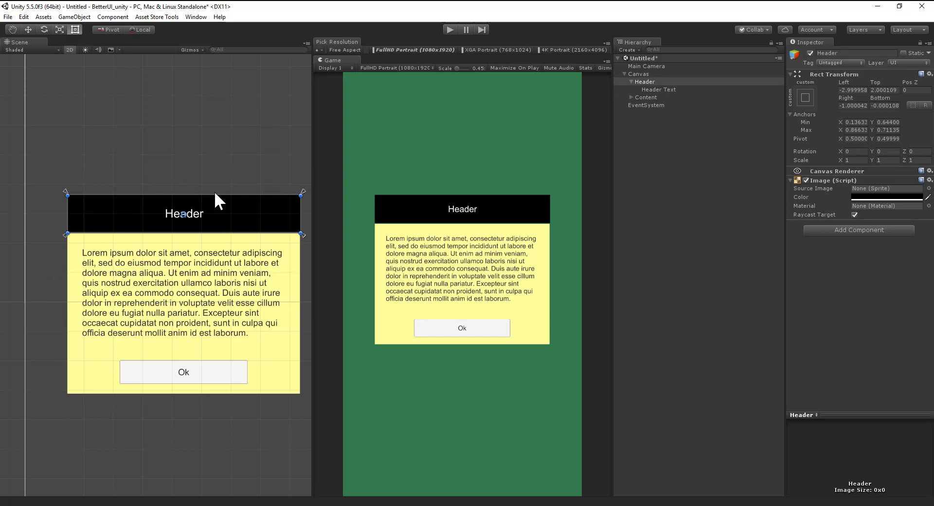
{"action": "middle_click_drag", "start_coordinate": [246, 109], "coordinate": [236, 132]}
{"action": "scroll", "coordinate": [229, 130], "scroll_direction": "down", "scroll_amount": 1}
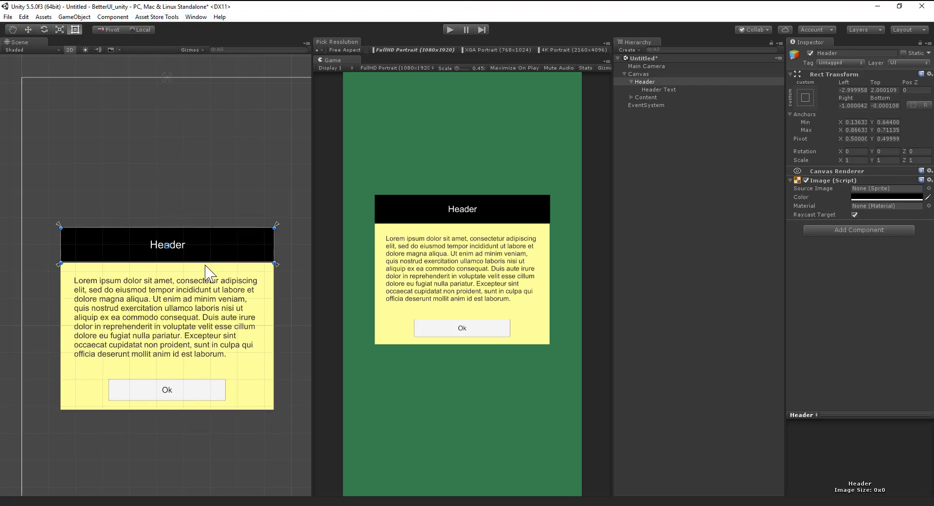
Step: Open the Thera Bytes Snap Anchors panel, position it, and review its Border, Point and Pivot tabs
{"action": "left_click", "coordinate": [195, 18]}
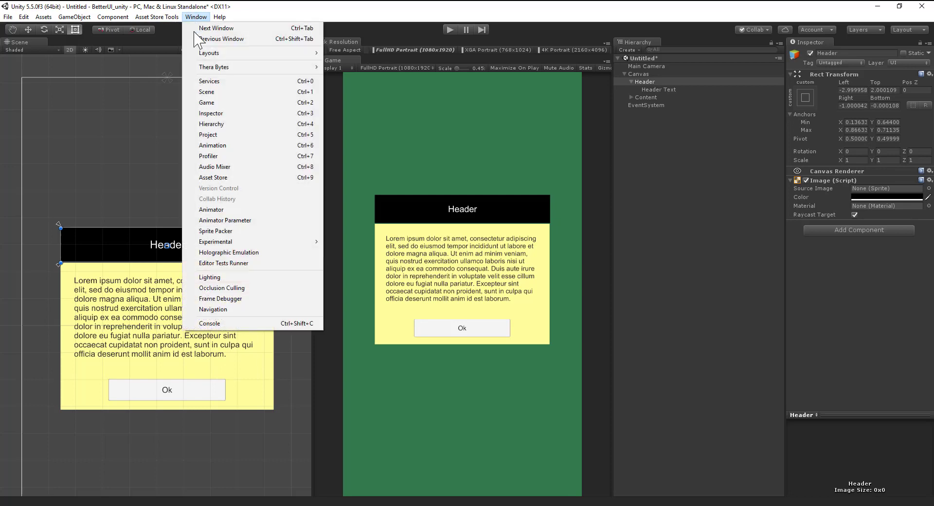
{"action": "mouse_move", "coordinate": [203, 68]}
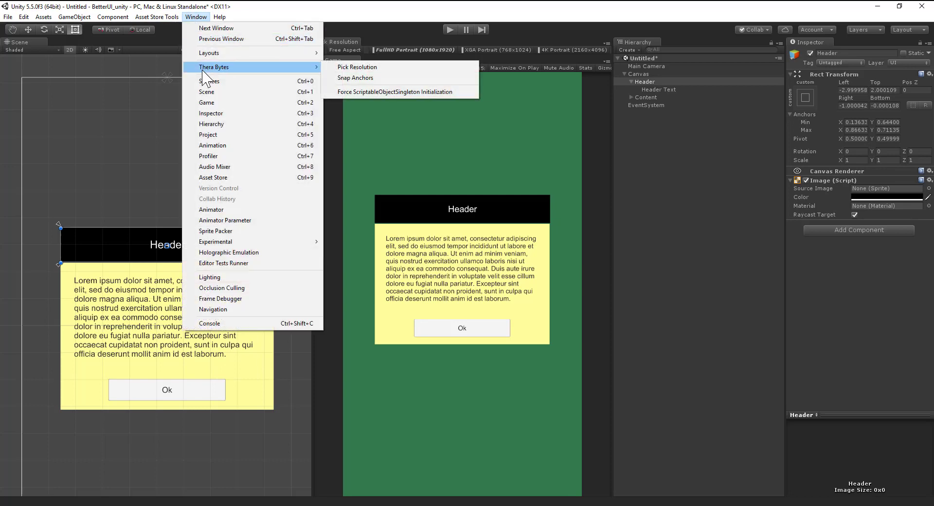
{"action": "left_click", "coordinate": [363, 81]}
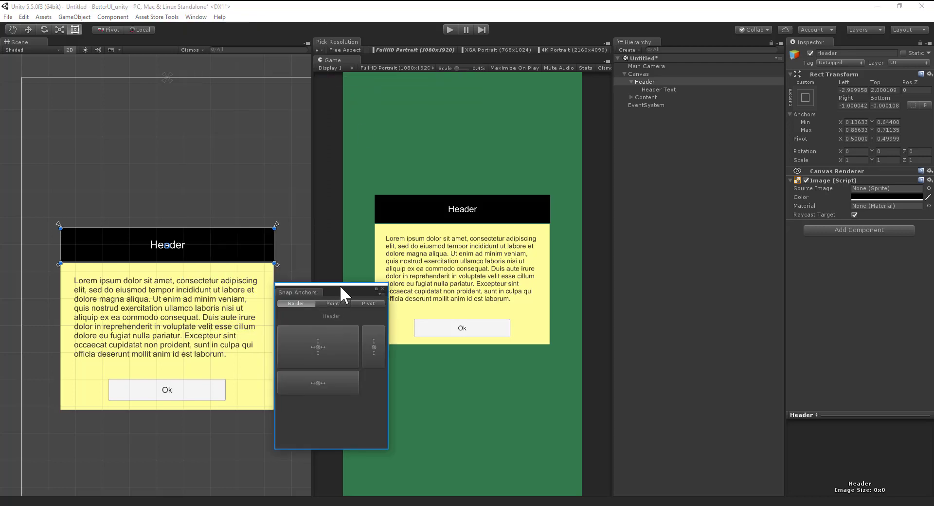
{"action": "left_click_drag", "start_coordinate": [335, 292], "coordinate": [368, 238]}
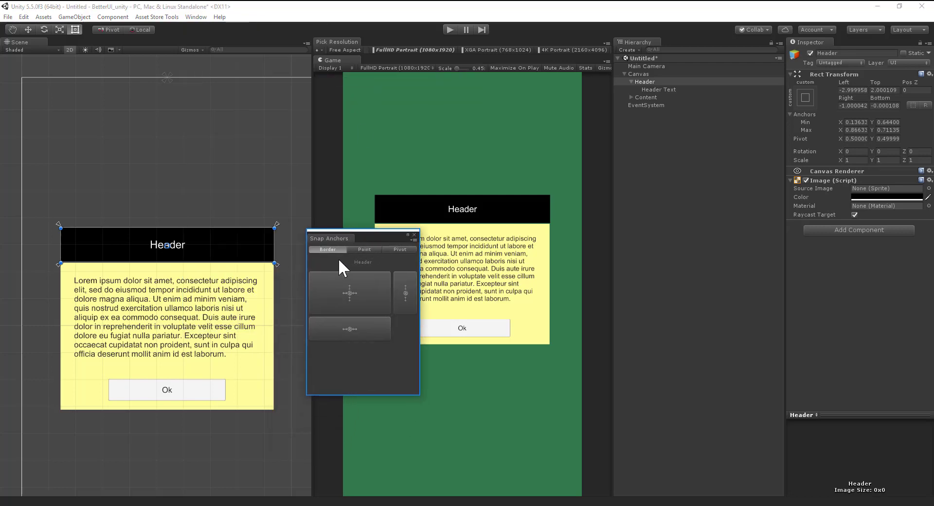
{"action": "left_click", "coordinate": [366, 250]}
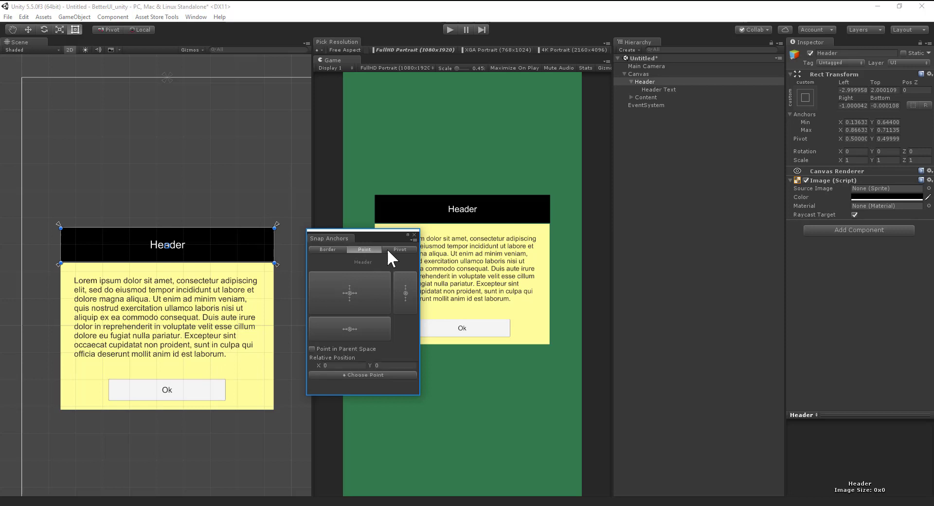
{"action": "left_click", "coordinate": [402, 249]}
{"action": "left_click", "coordinate": [365, 249]}
{"action": "left_click", "coordinate": [330, 249]}
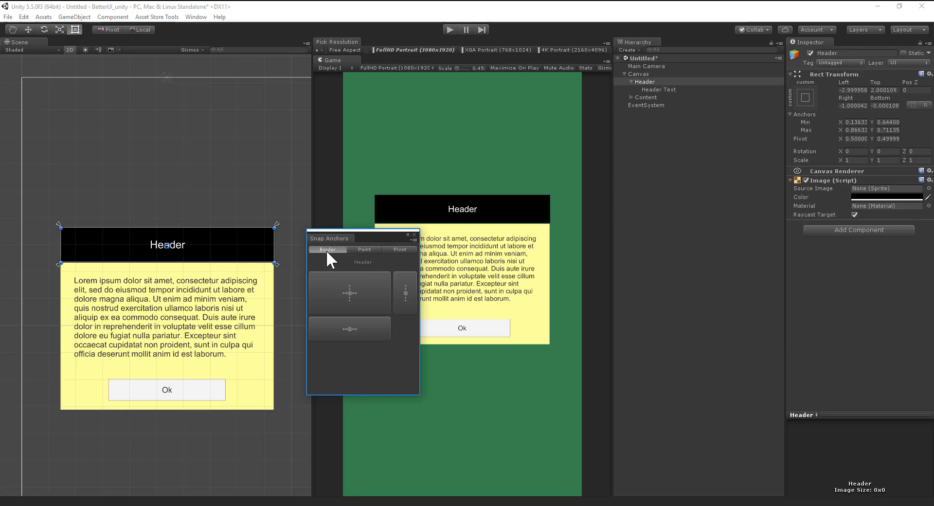
{"action": "left_click_drag", "start_coordinate": [373, 239], "coordinate": [367, 286]}
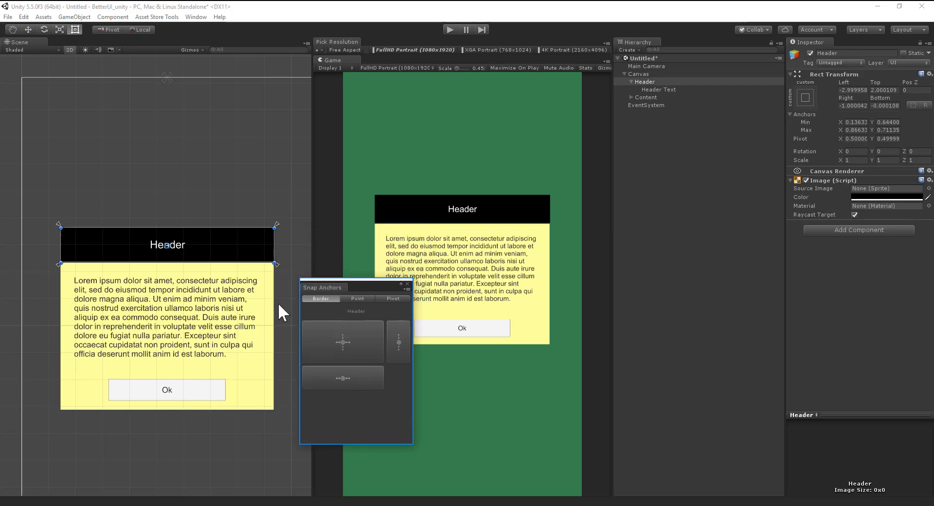
Step: Border-snap the Header's anchors to its corners, min (0.134, 0.644) to max (0.867, 0.710)
{"action": "left_click", "coordinate": [662, 82]}
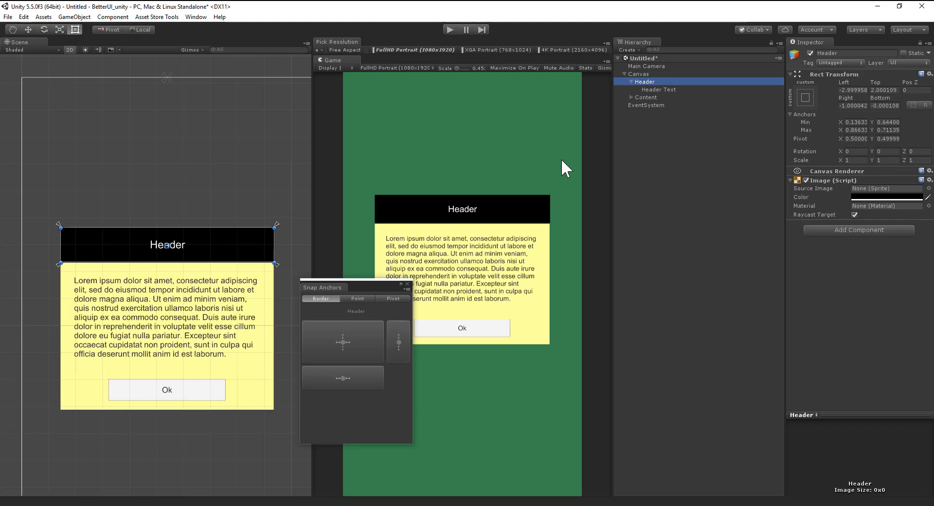
{"action": "left_click", "coordinate": [326, 352]}
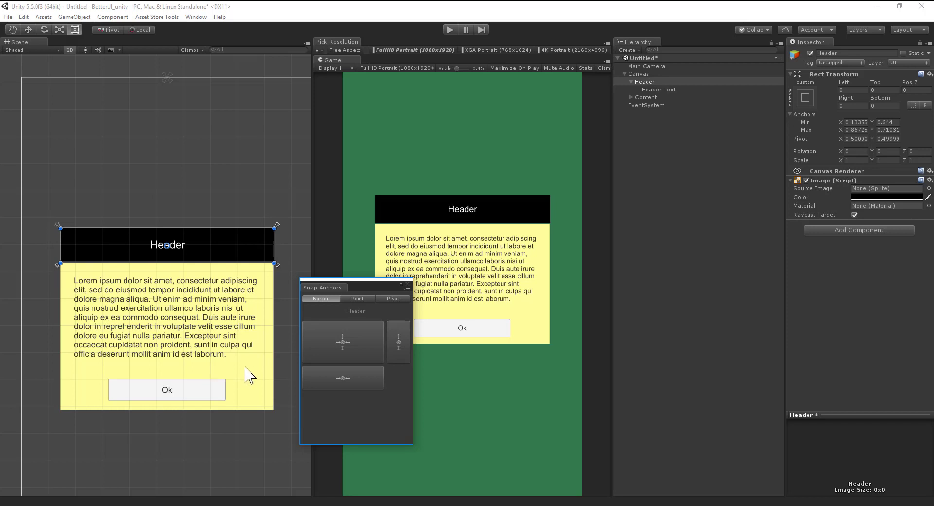
{"action": "left_click", "coordinate": [262, 391]}
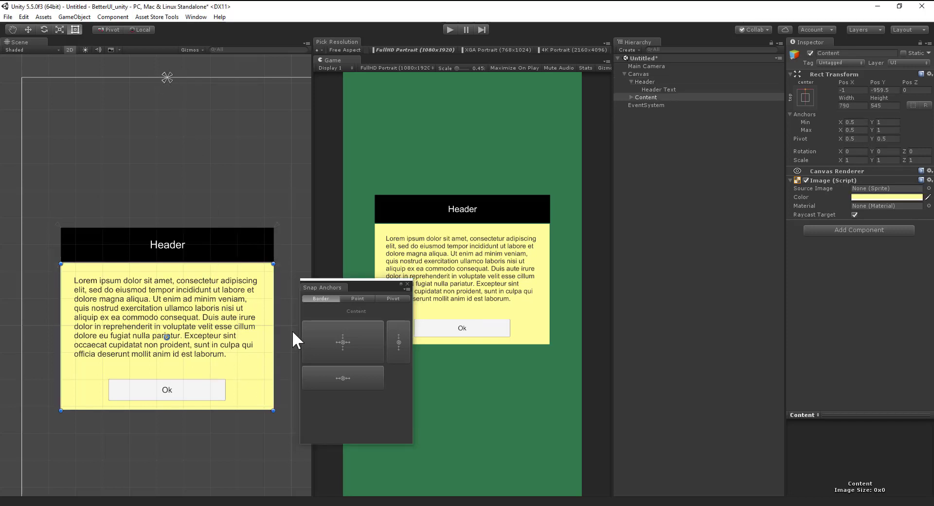
Step: Border-snap the Content panel's anchors to min (0.133, 0.358) and max (0.865, 0.642)
{"action": "left_click", "coordinate": [322, 337]}
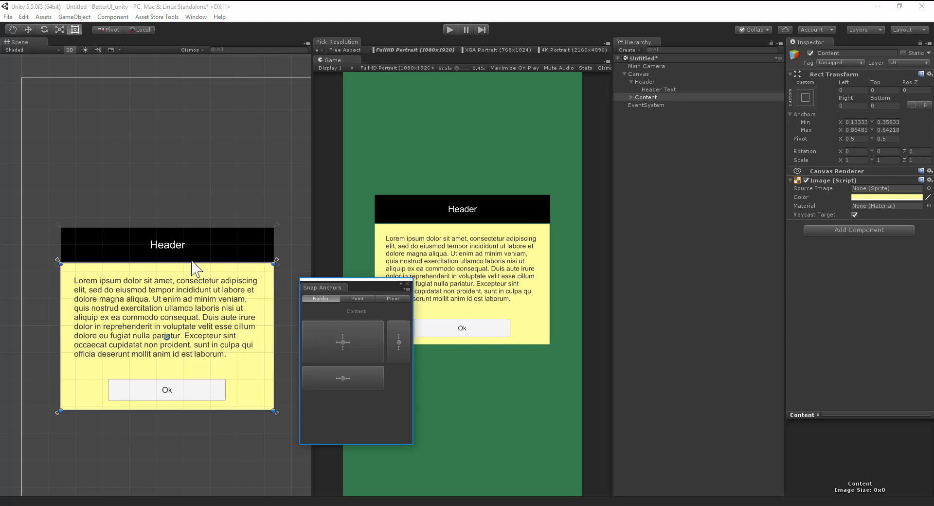
{"action": "left_click", "coordinate": [483, 49]}
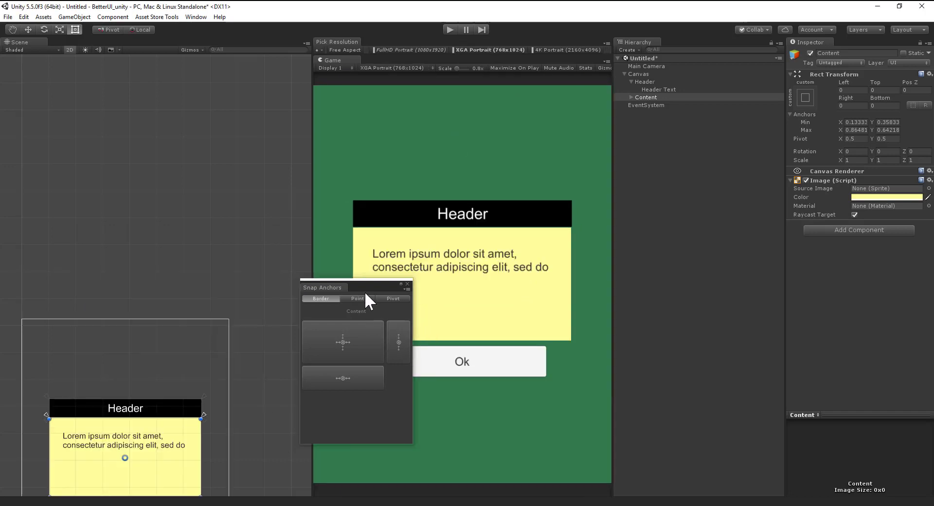
{"action": "left_click_drag", "start_coordinate": [364, 291], "coordinate": [305, 285]}
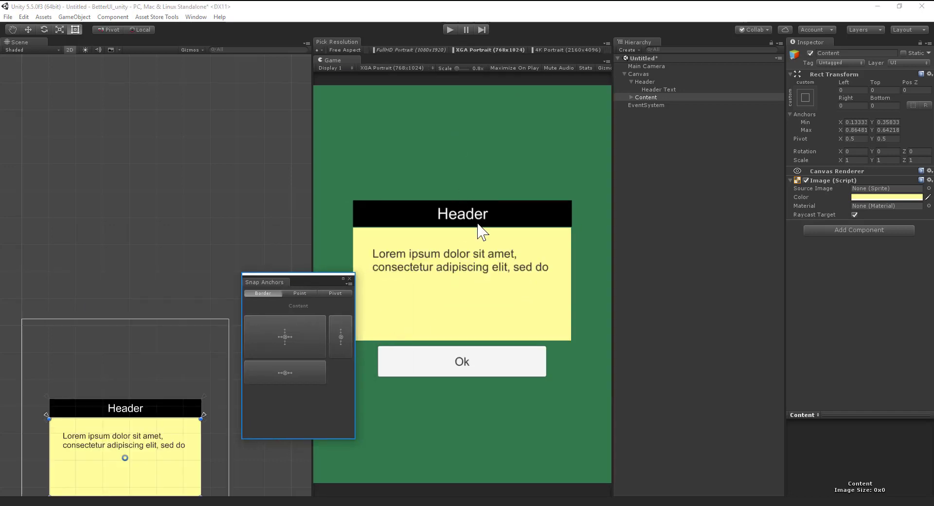
Step: Toggle the preview among XGA, 4K and FullHD Portrait to confirm the popup scales
{"action": "left_click", "coordinate": [569, 50]}
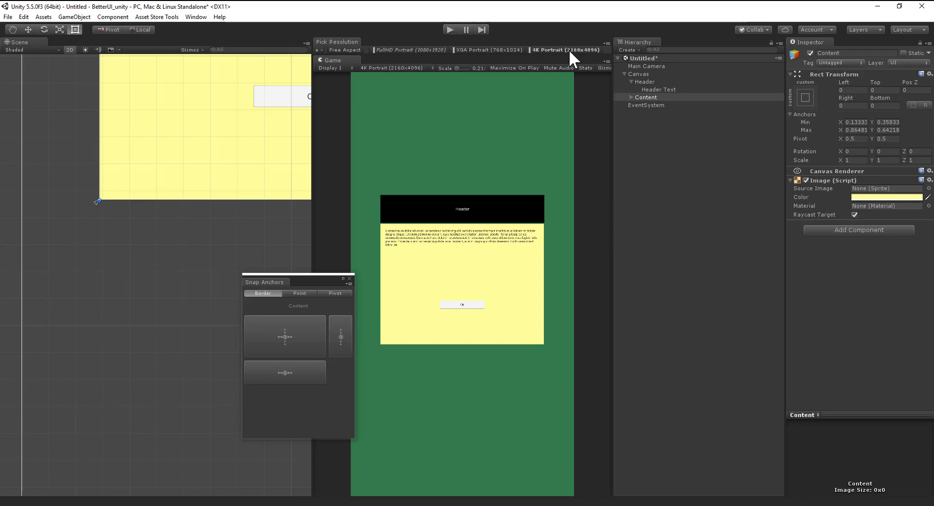
{"action": "left_click", "coordinate": [501, 48]}
{"action": "left_click", "coordinate": [447, 50]}
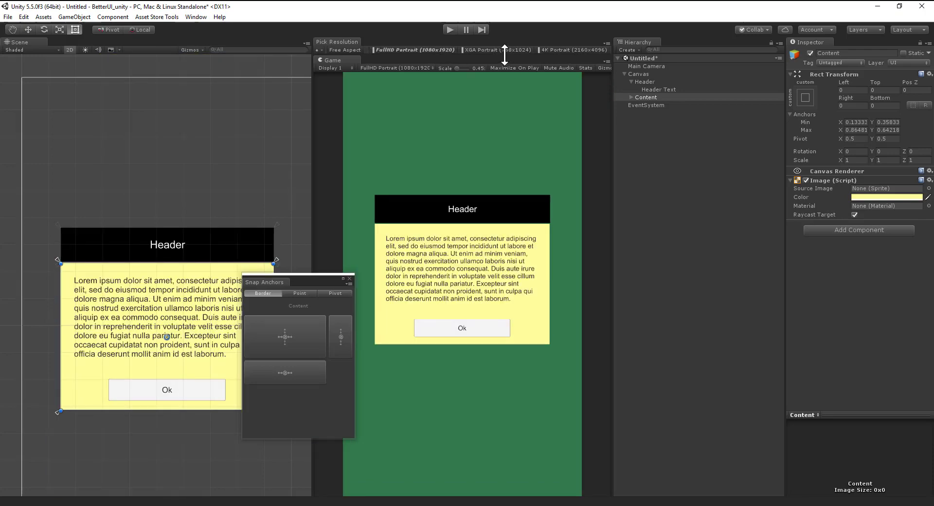
{"action": "left_click", "coordinate": [501, 49]}
{"action": "left_click", "coordinate": [581, 49]}
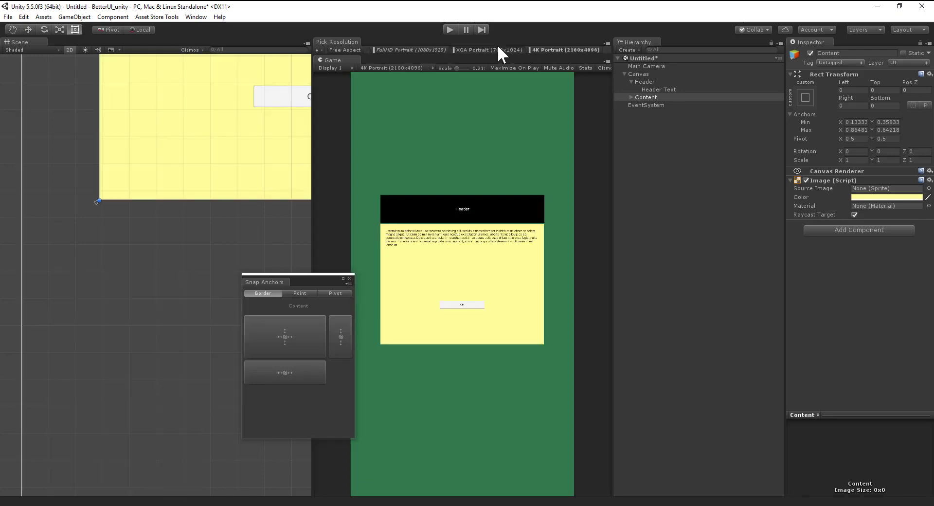
{"action": "left_click", "coordinate": [499, 49]}
{"action": "left_click", "coordinate": [445, 49]}
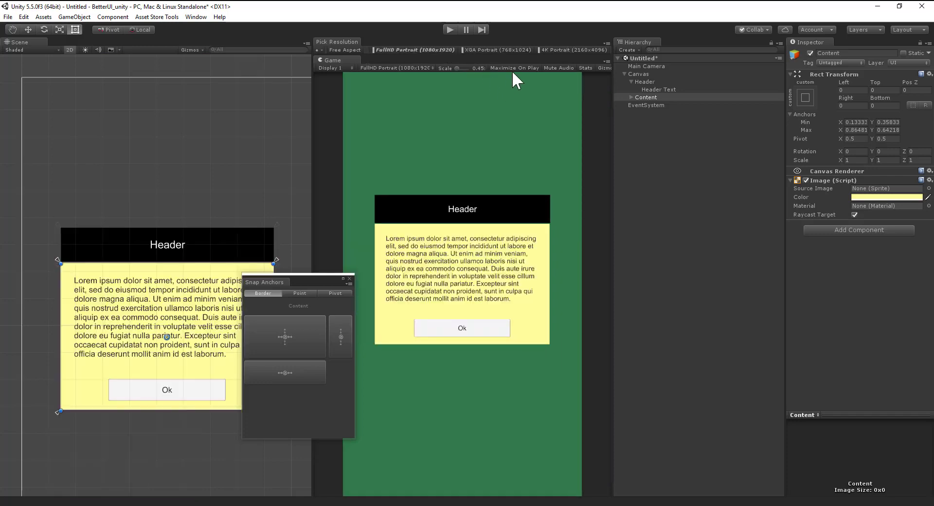
{"action": "left_click", "coordinate": [501, 49]}
{"action": "left_click", "coordinate": [436, 49]}
Step: Border-snap the anchors of body Text, Header Text and the Ok button together
{"action": "left_click", "coordinate": [196, 319]}
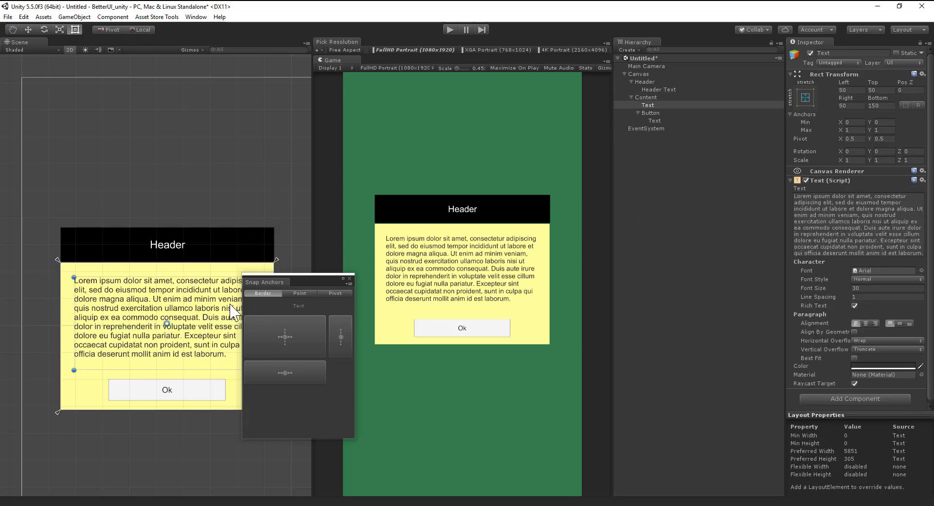
{"action": "left_click", "coordinate": [165, 246], "text": "shift"}
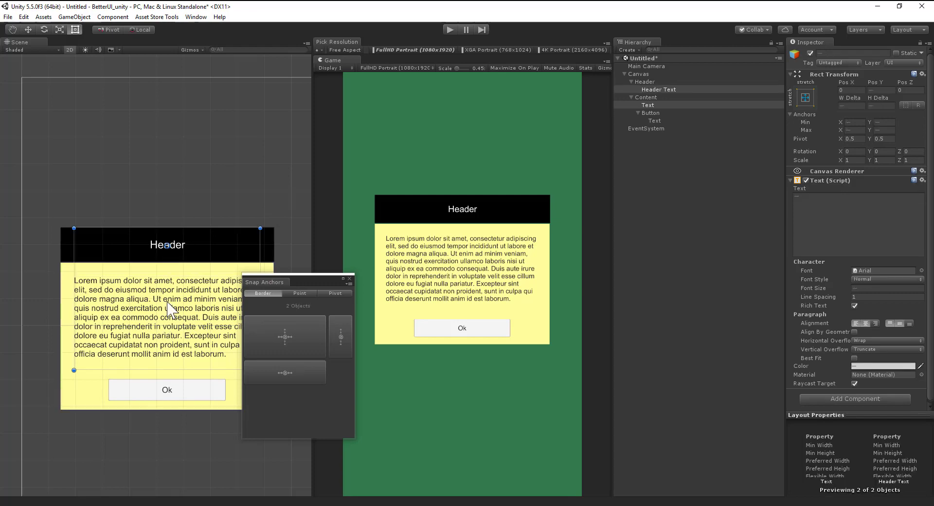
{"action": "left_click", "coordinate": [176, 394], "text": "shift"}
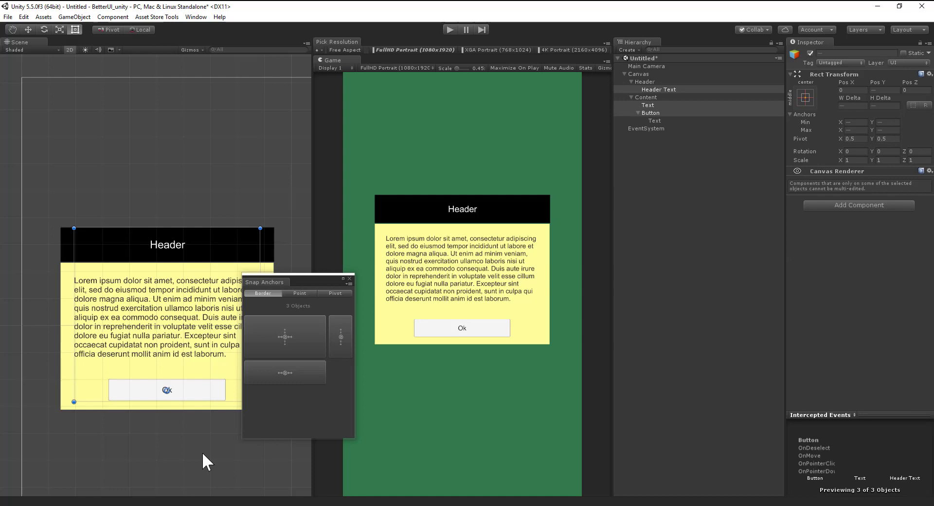
{"action": "left_click", "coordinate": [293, 331]}
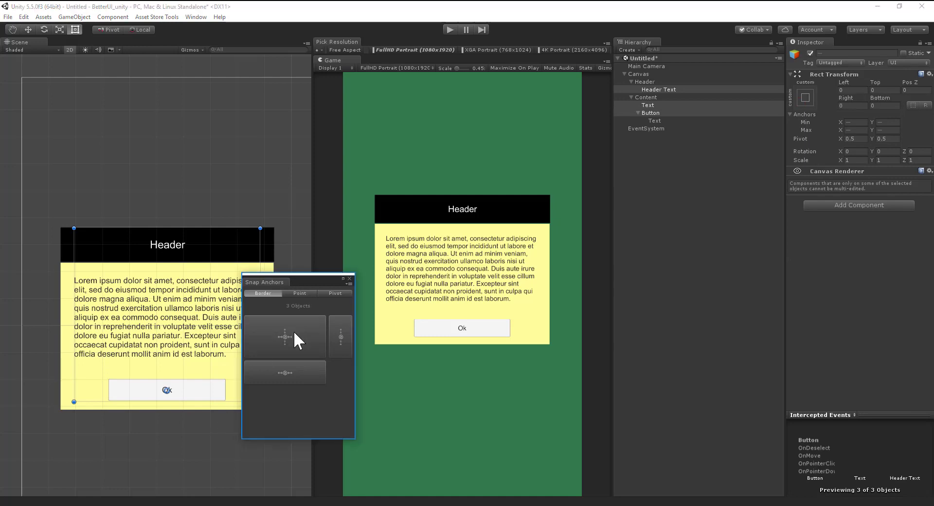
Step: Inspect the Header Text, body Text and Ok button anchors individually to confirm zero offsets
{"action": "left_click", "coordinate": [194, 280]}
{"action": "left_click", "coordinate": [184, 246]}
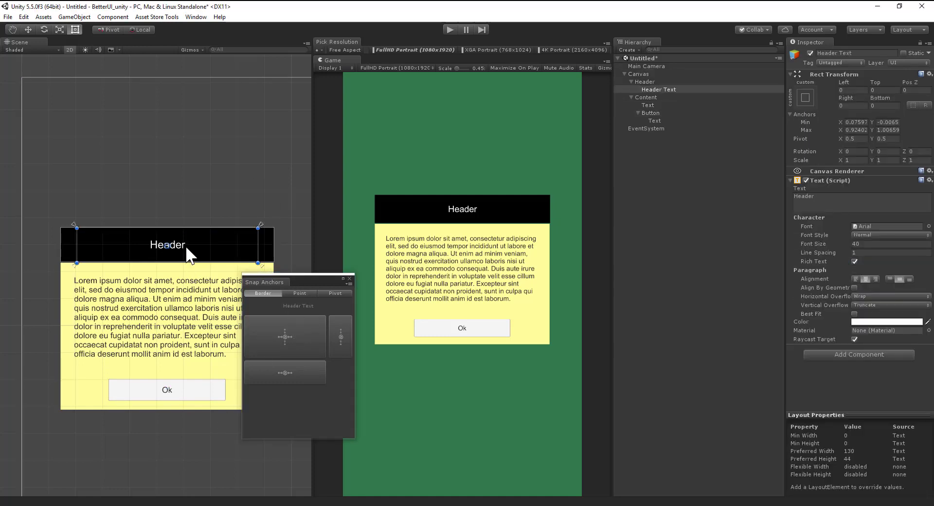
{"action": "left_click", "coordinate": [110, 319]}
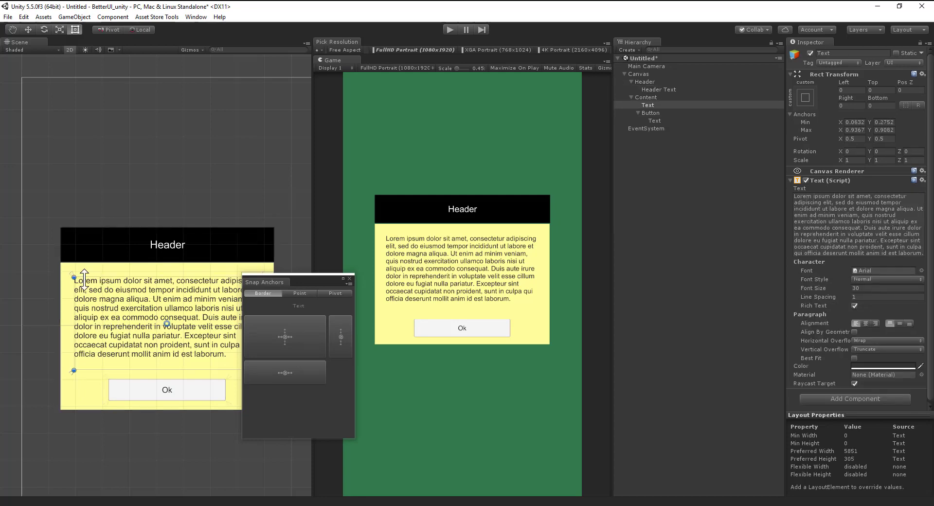
{"action": "left_click", "coordinate": [150, 401]}
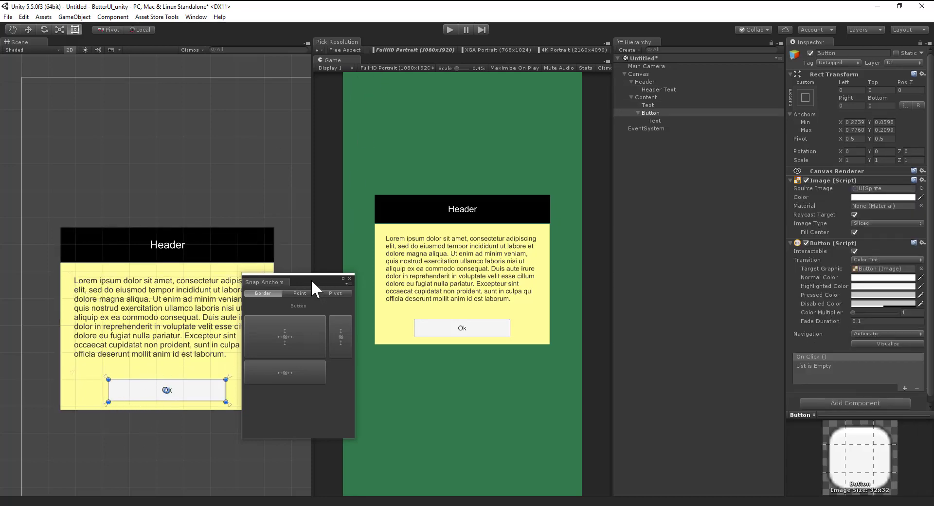
{"action": "left_click_drag", "start_coordinate": [311, 279], "coordinate": [688, 302]}
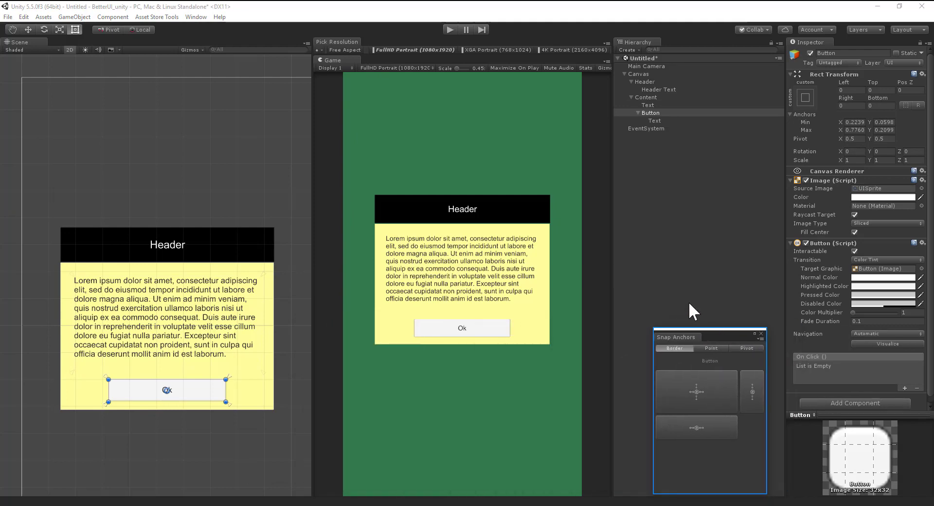
{"action": "left_click", "coordinate": [483, 48]}
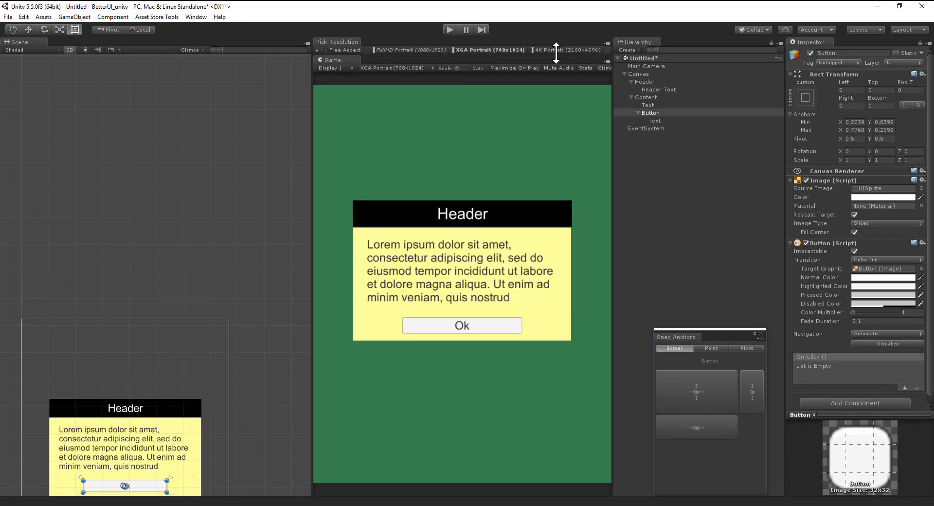
{"action": "left_click", "coordinate": [555, 48]}
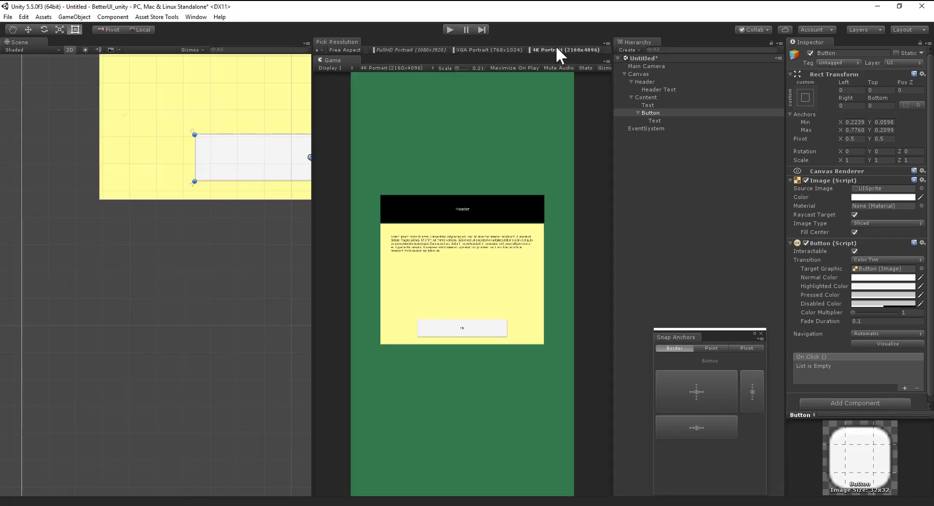
{"action": "left_click", "coordinate": [499, 51]}
{"action": "left_click", "coordinate": [432, 50]}
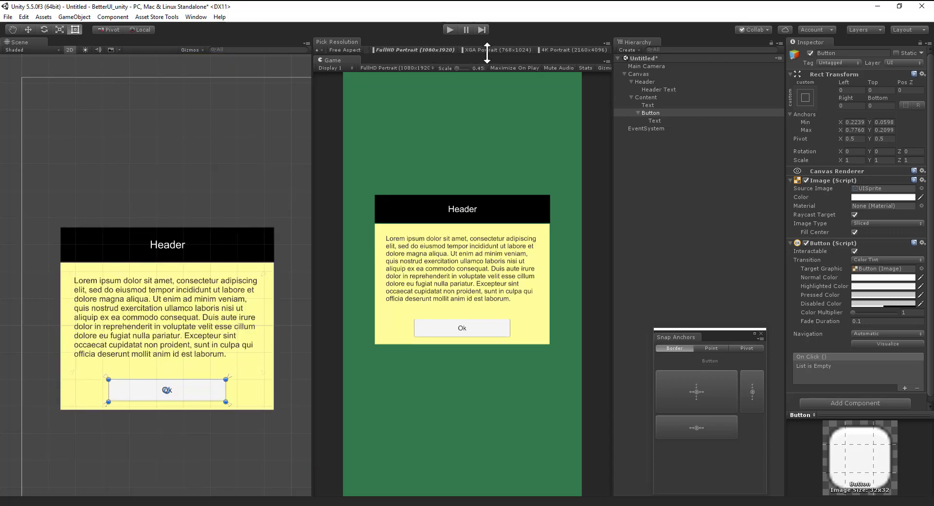
{"action": "left_click", "coordinate": [488, 48]}
{"action": "left_click", "coordinate": [427, 49]}
{"action": "left_click", "coordinate": [482, 50]}
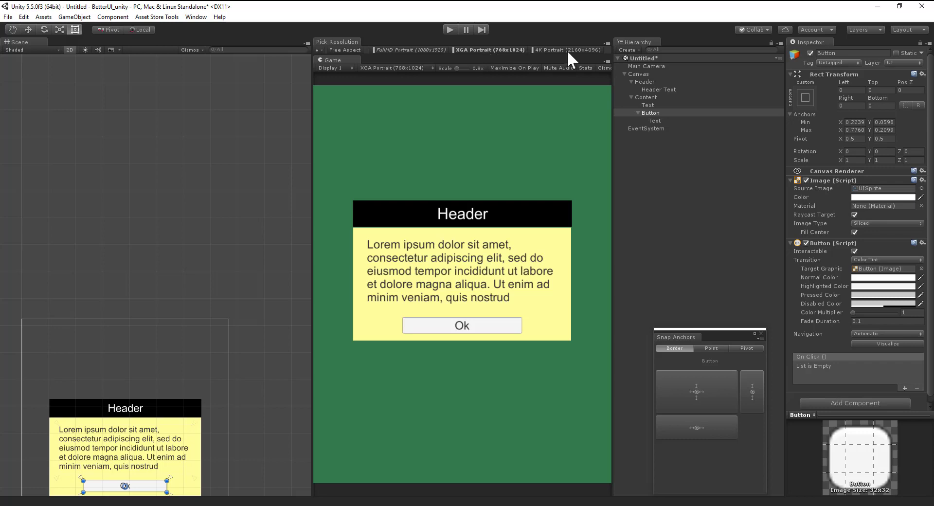
{"action": "left_click", "coordinate": [567, 50]}
{"action": "left_click", "coordinate": [481, 49]}
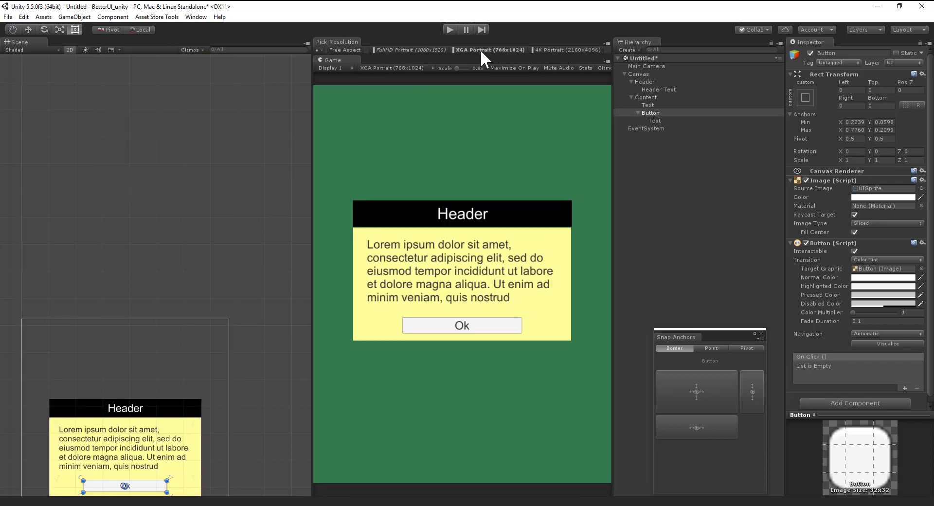
{"action": "left_click", "coordinate": [419, 50]}
{"action": "left_click_drag", "start_coordinate": [722, 329], "coordinate": [626, 209]}
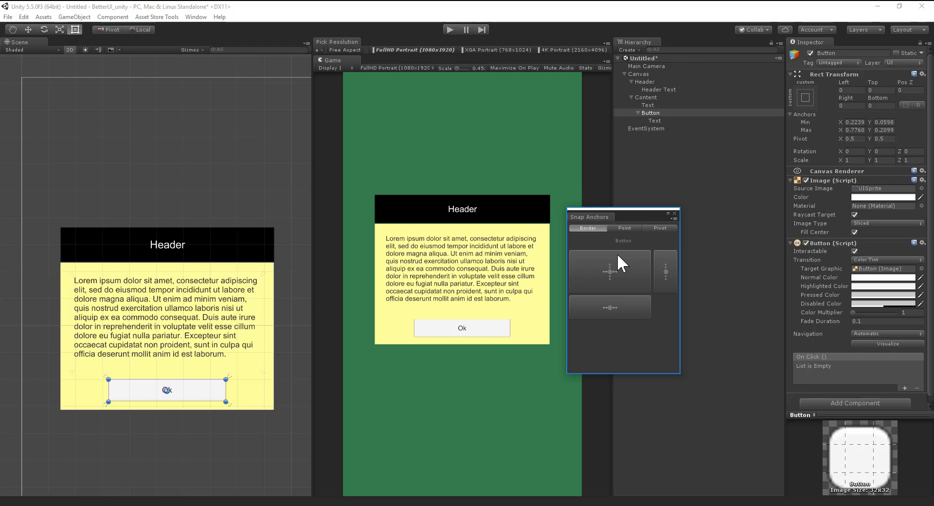
Step: In the Pivot tab, move the body Text's pivot toward its lower-right and snap anchors to it
{"action": "left_click", "coordinate": [621, 226]}
{"action": "left_click", "coordinate": [654, 227]}
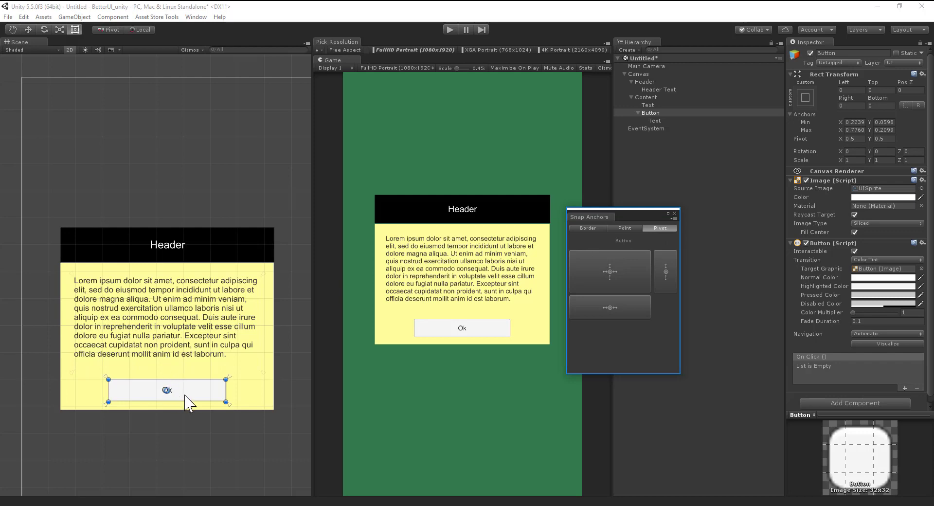
{"action": "left_click", "coordinate": [184, 342]}
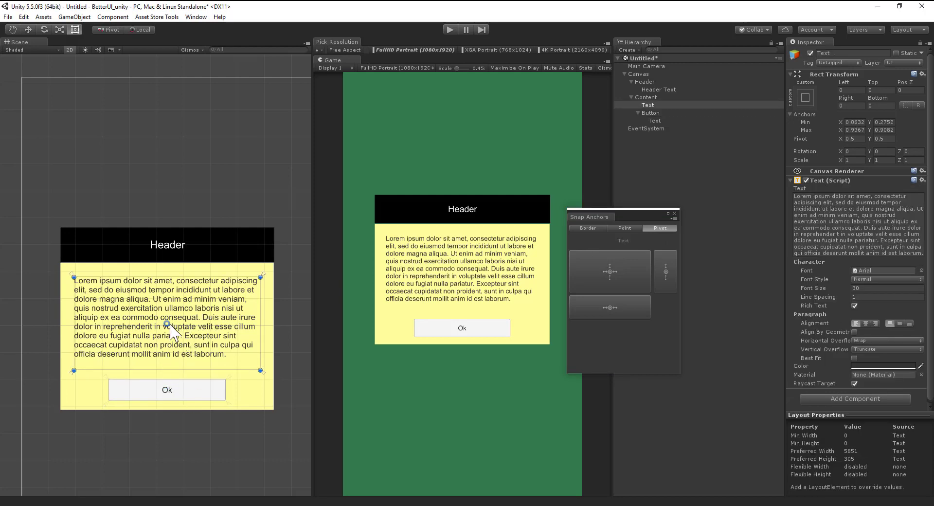
{"action": "left_click_drag", "start_coordinate": [167, 322], "coordinate": [244, 355]}
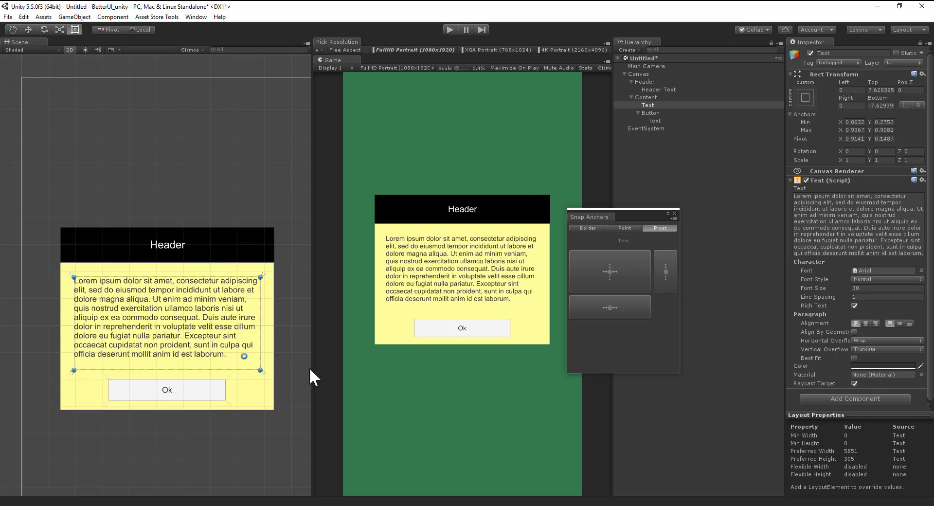
{"action": "left_click", "coordinate": [600, 276]}
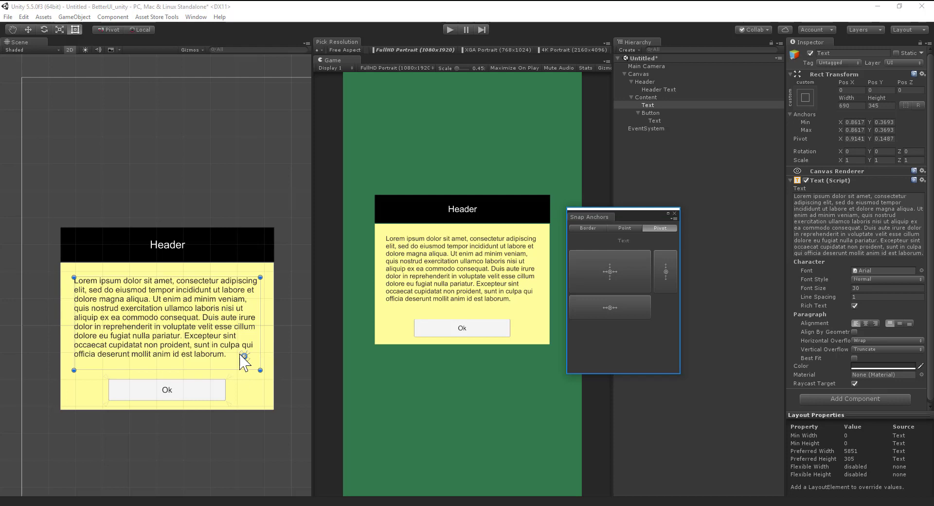
Step: Snap the Text's anchors to a left-edge pivot, then stretch them vertically from Y 0.2752 to 0.9082
{"action": "left_click_drag", "start_coordinate": [240, 355], "coordinate": [168, 325]}
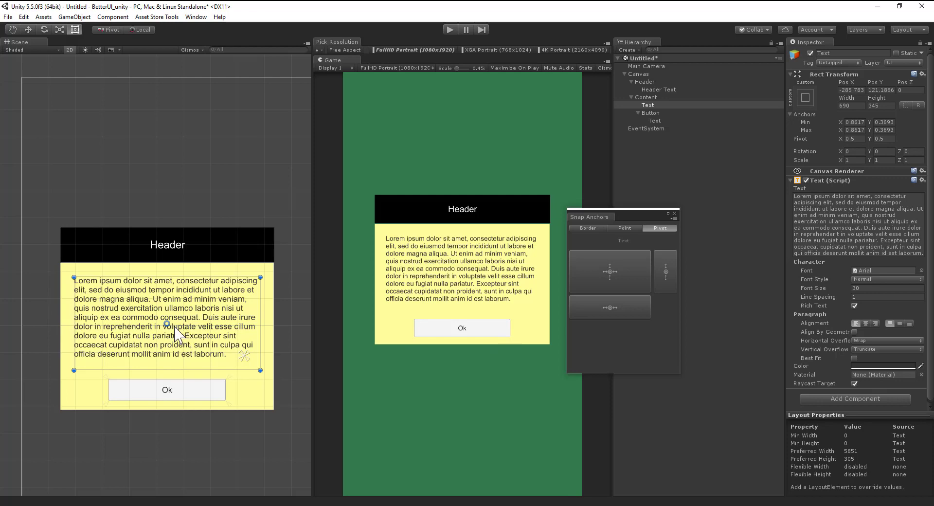
{"action": "left_click_drag", "start_coordinate": [168, 325], "coordinate": [60, 321]}
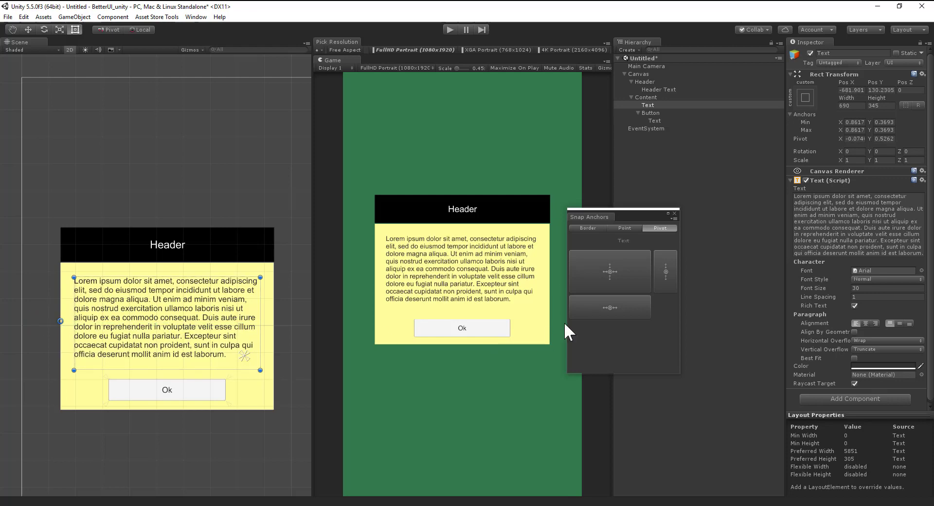
{"action": "left_click", "coordinate": [601, 283]}
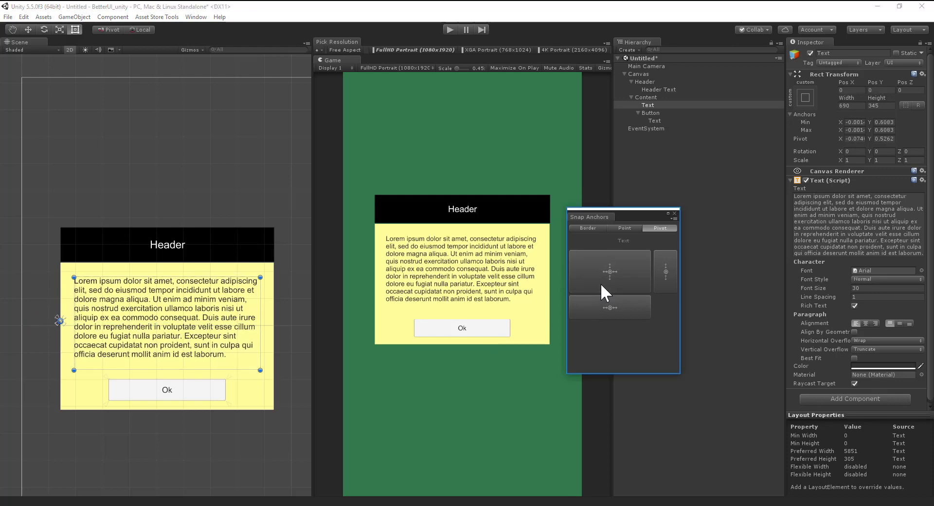
{"action": "left_click", "coordinate": [588, 228]}
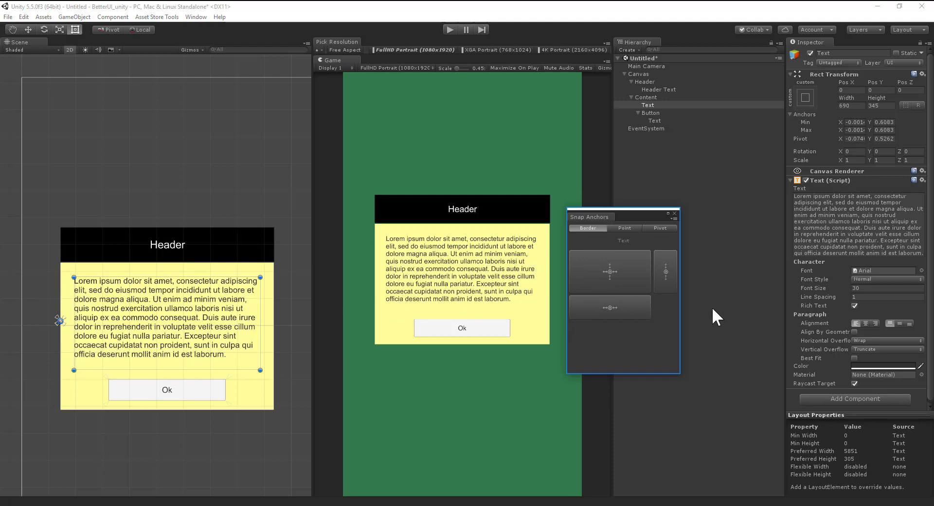
{"action": "left_click", "coordinate": [670, 273]}
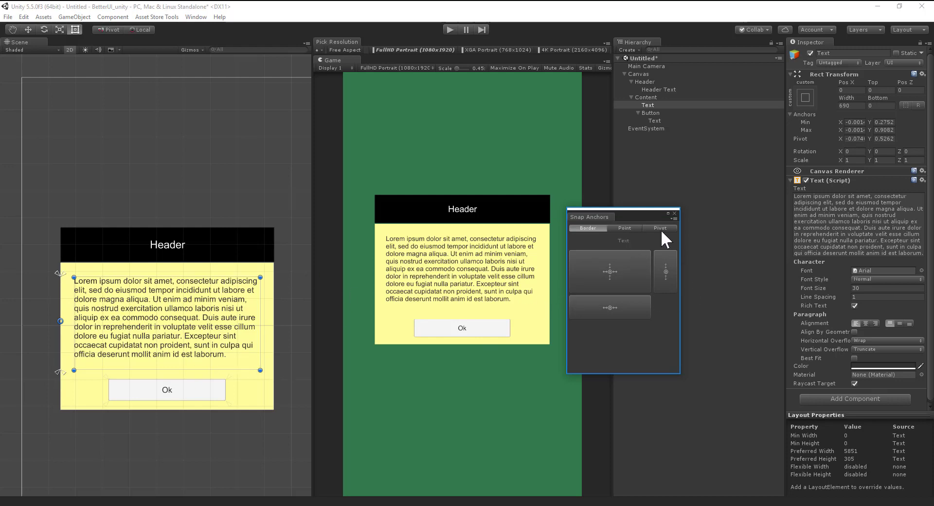
Step: Try Point snapping at the body Text's bottom-right corner, with and without Point in Parent Space
{"action": "left_click", "coordinate": [625, 228]}
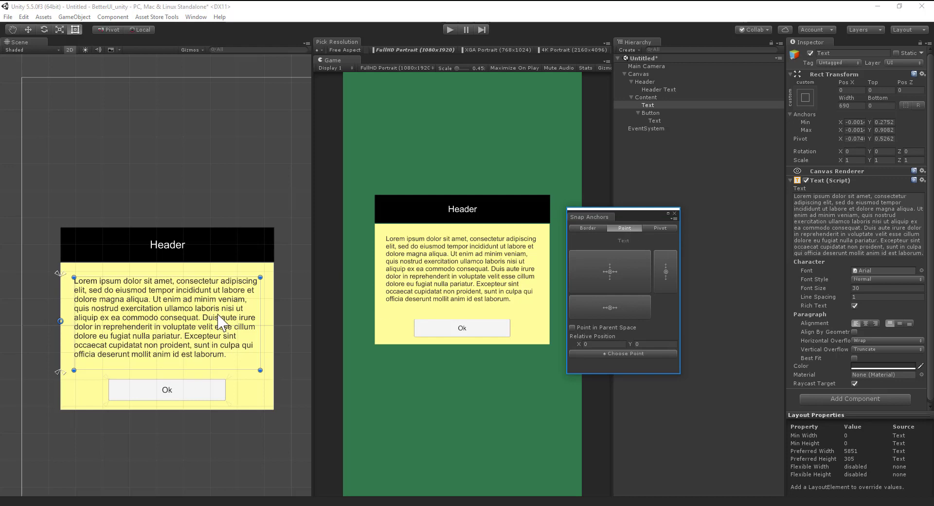
{"action": "left_click", "coordinate": [633, 354]}
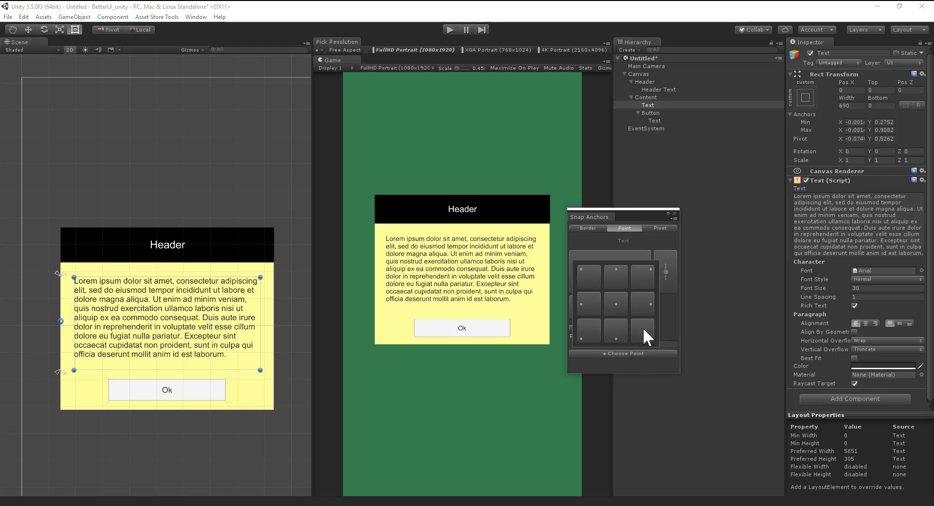
{"action": "left_click", "coordinate": [641, 332]}
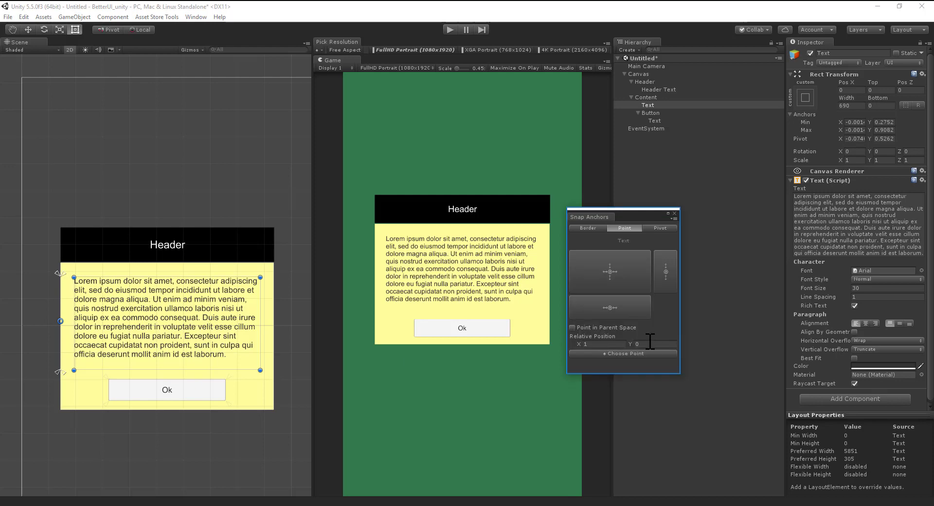
{"action": "left_click", "coordinate": [619, 271]}
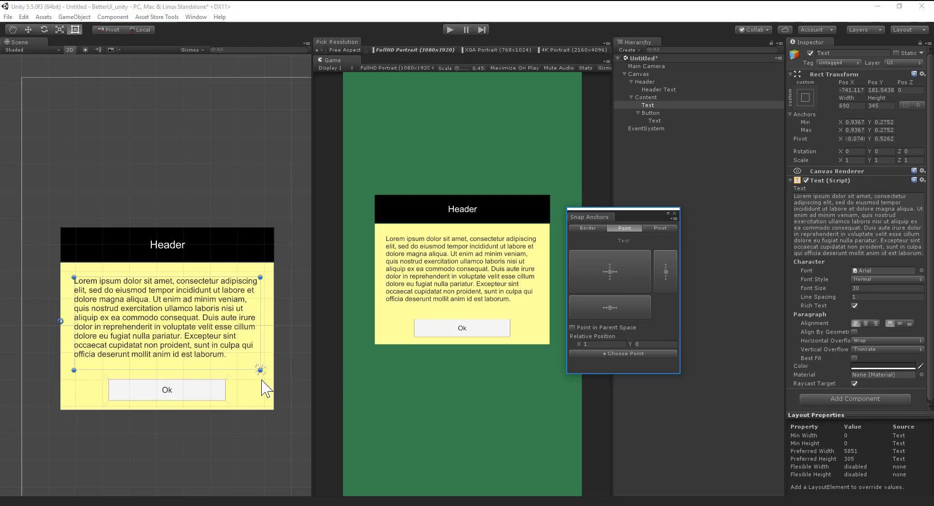
{"action": "left_click", "coordinate": [573, 328]}
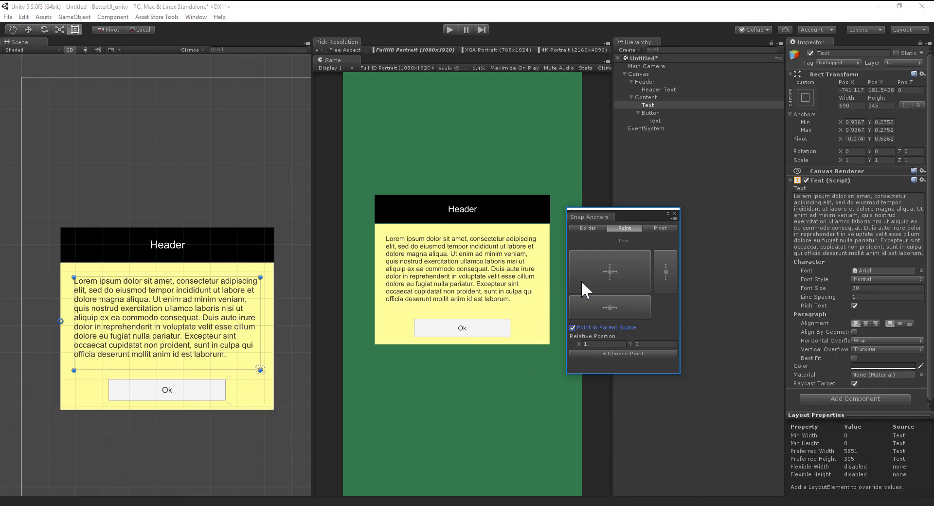
{"action": "left_click", "coordinate": [597, 278]}
{"action": "left_click", "coordinate": [594, 329]}
{"action": "left_click", "coordinate": [595, 282]}
Step: Border-snap the body Text's anchors to min (0.0632, 0.2752) and max (0.9367, 0.9082)
{"action": "left_click", "coordinate": [586, 230]}
{"action": "left_click", "coordinate": [616, 274]}
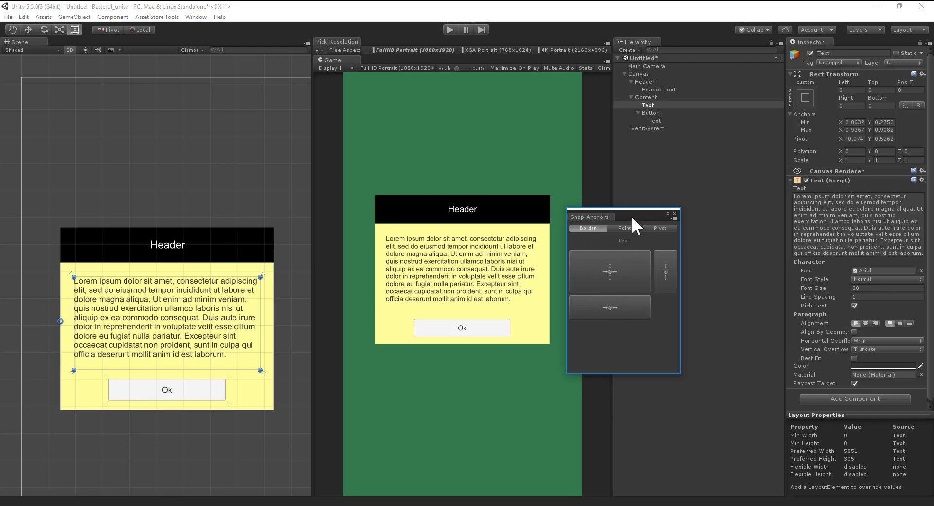
{"action": "left_click_drag", "start_coordinate": [632, 215], "coordinate": [685, 250]}
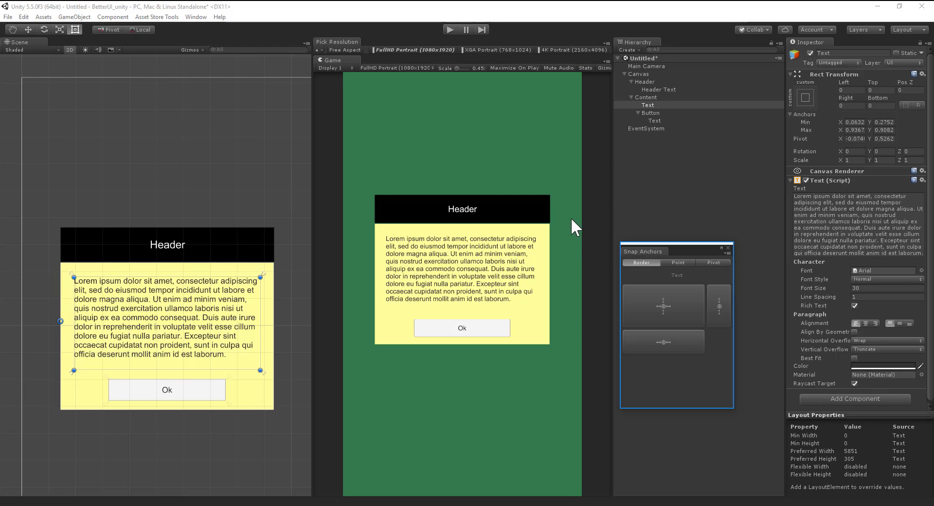